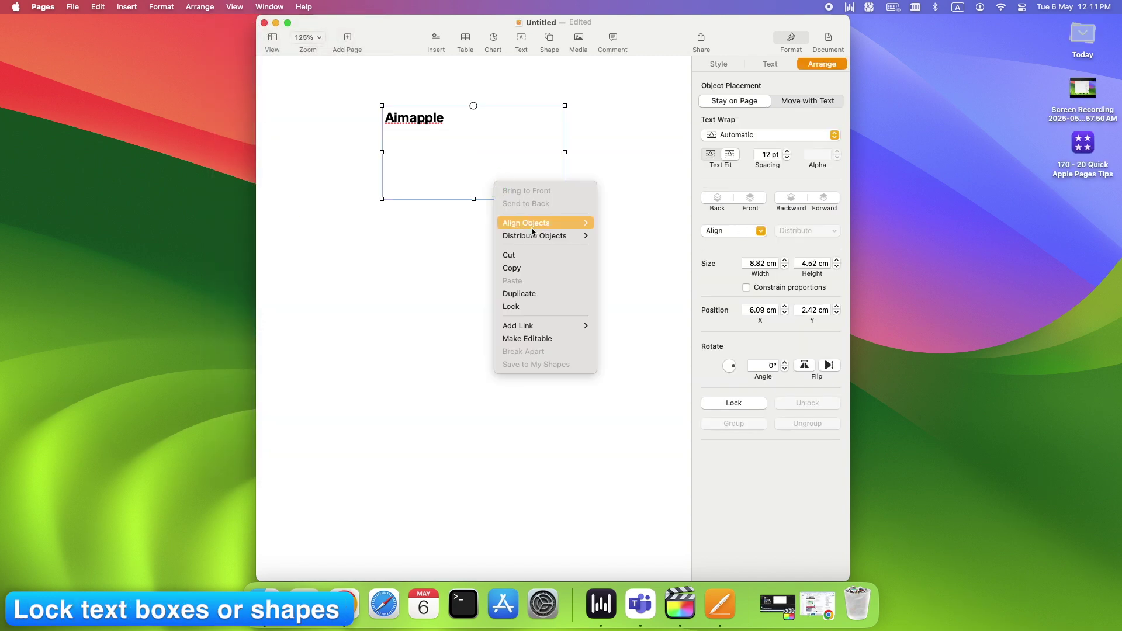
- Lock the Aimapple text box and unlock it again
left_click(524, 307)
right_click(489, 189)
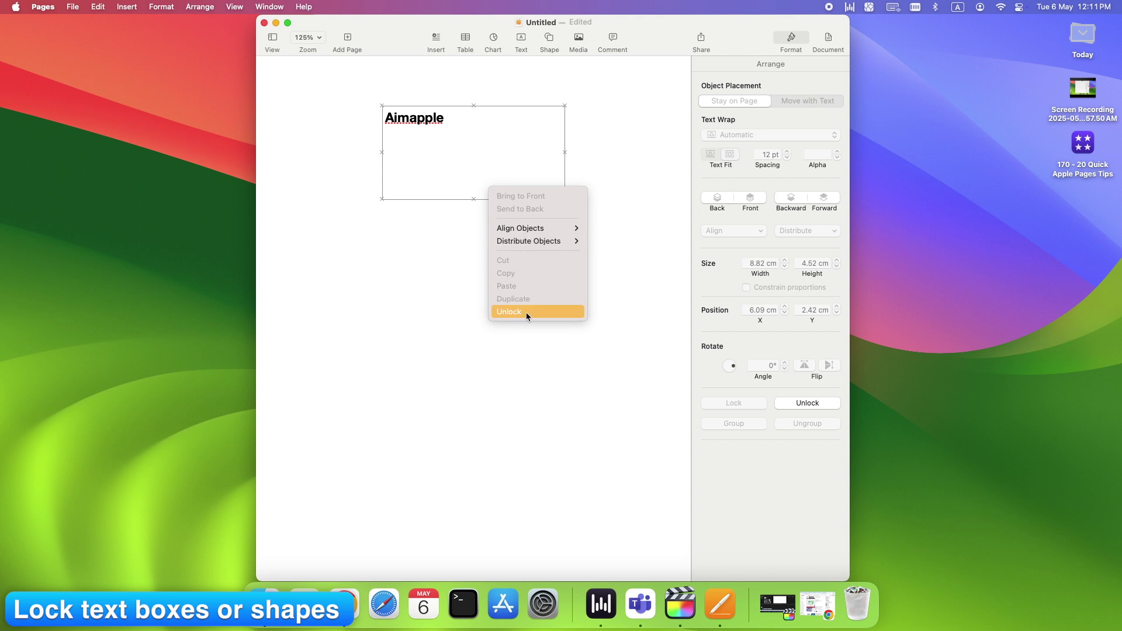
left_click(527, 313)
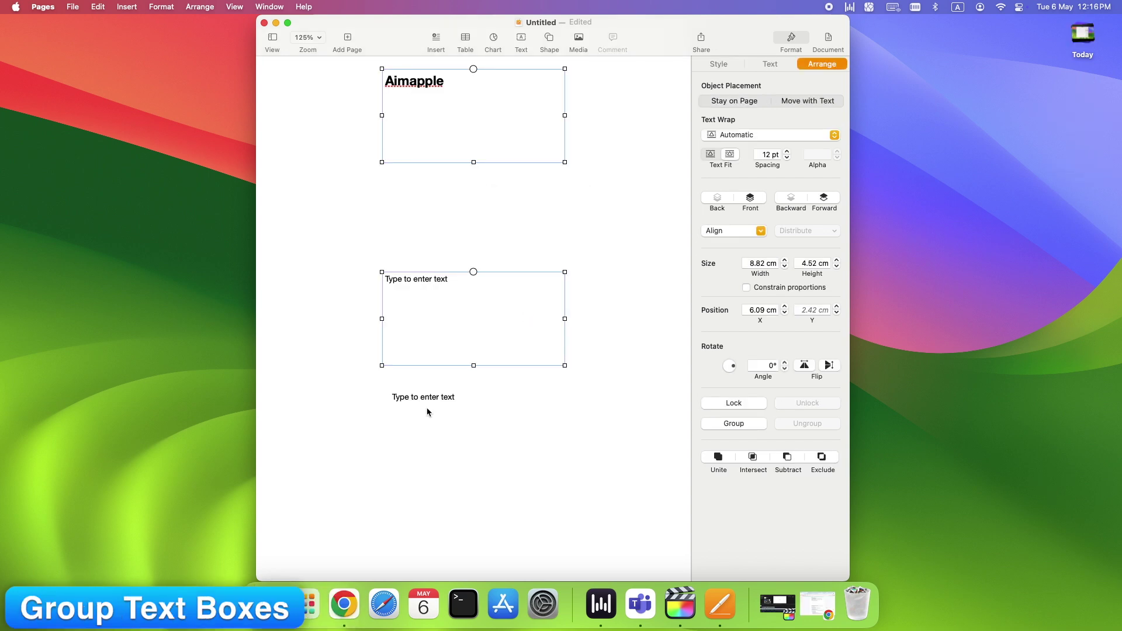
- Group the Aimapple text box with the two placeholder text boxes and move the group on the page
left_click(427, 417, "shift")
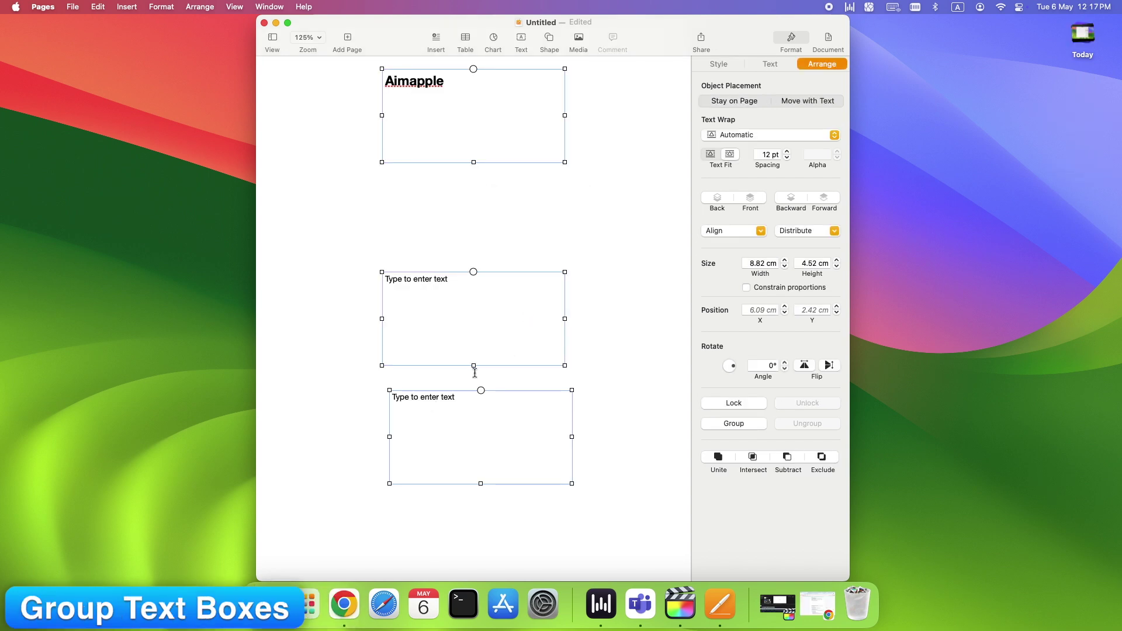
left_click(718, 426)
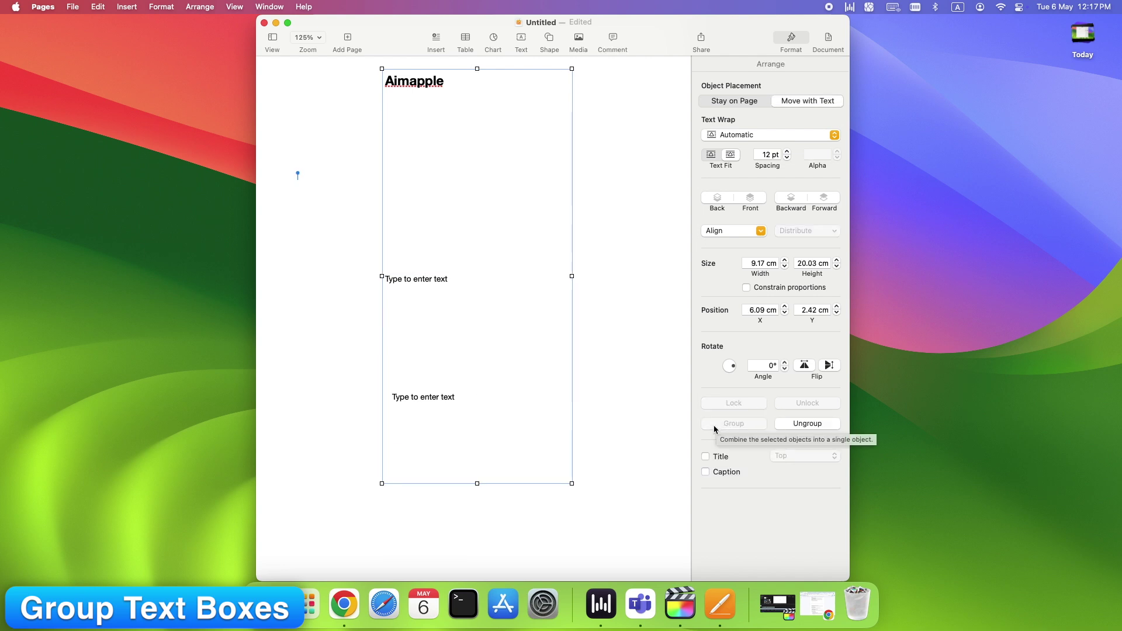
mouse_move(448, 298)
left_mouse_down()
mouse_move(453, 345)
mouse_move(552, 349)
mouse_move(546, 336)
mouse_move(432, 305)
left_mouse_up()
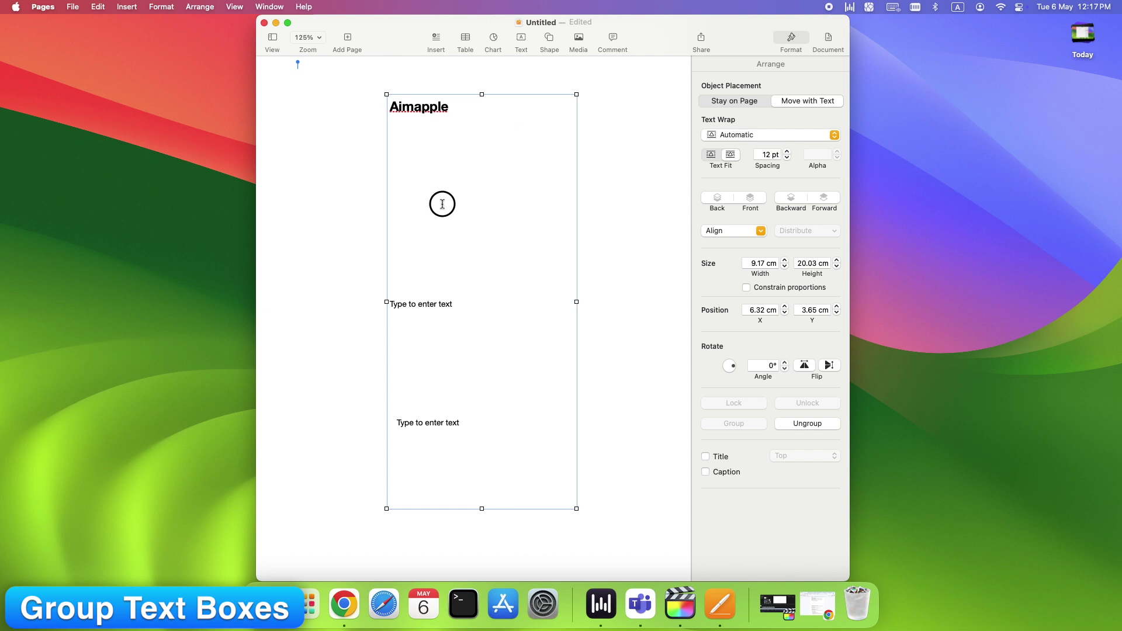
left_click(436, 274)
left_click(436, 237)
left_click(446, 246)
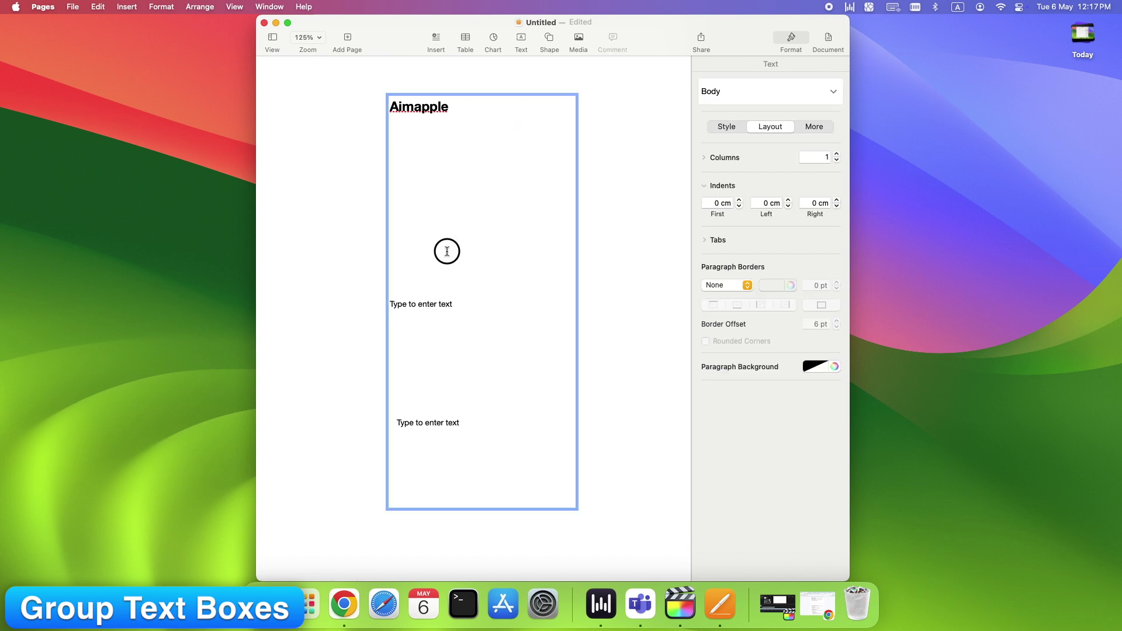
key("Escape")
left_click_drag(435, 128, 323, 258)
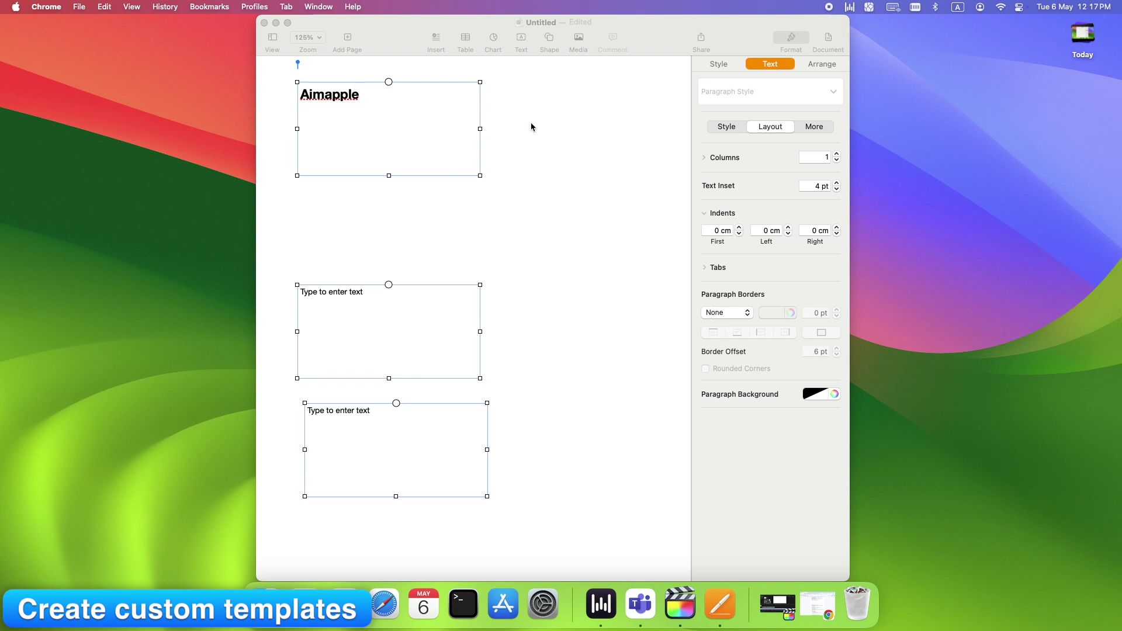
- Choose to save the document as a custom template file on the computer and enter the name Aima
left_click(579, 195)
left_click(73, 6)
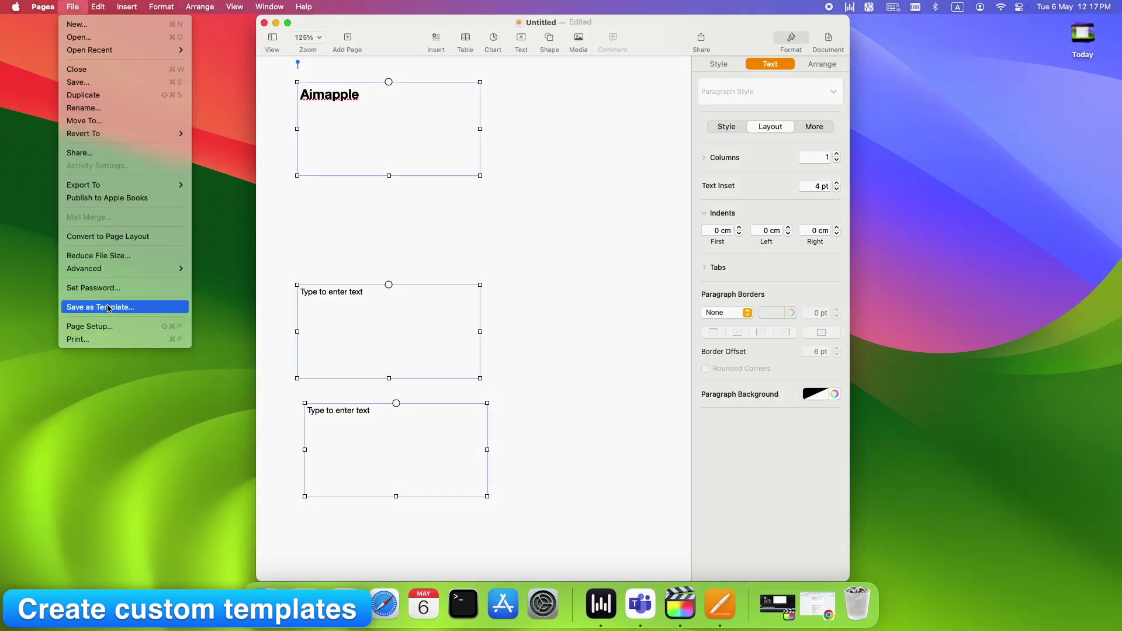
left_click(88, 314)
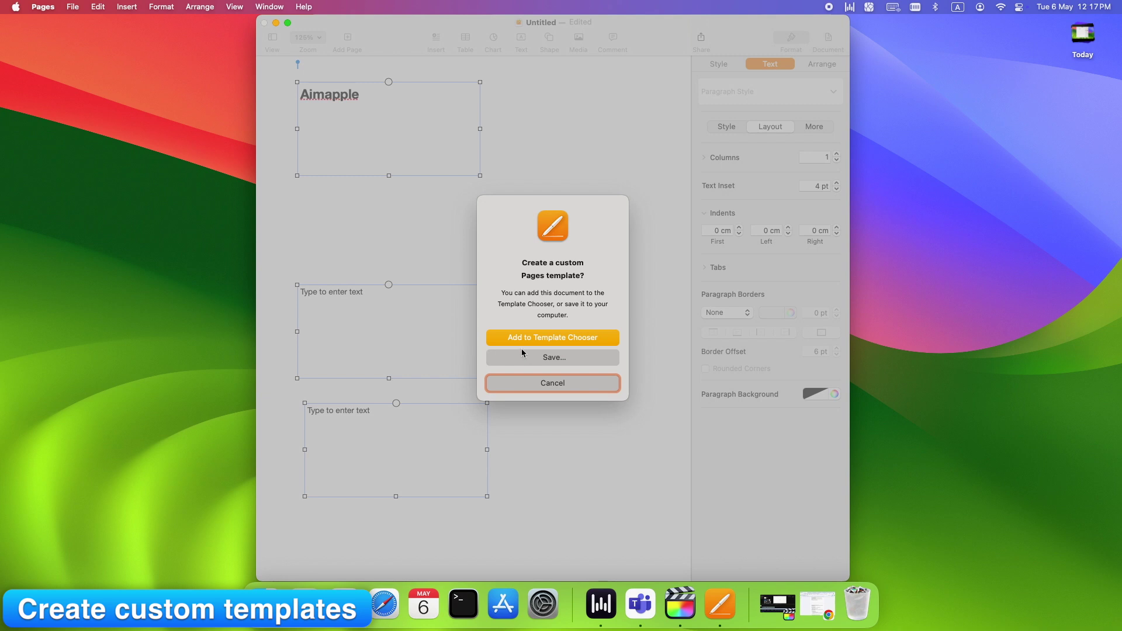
left_click(537, 357)
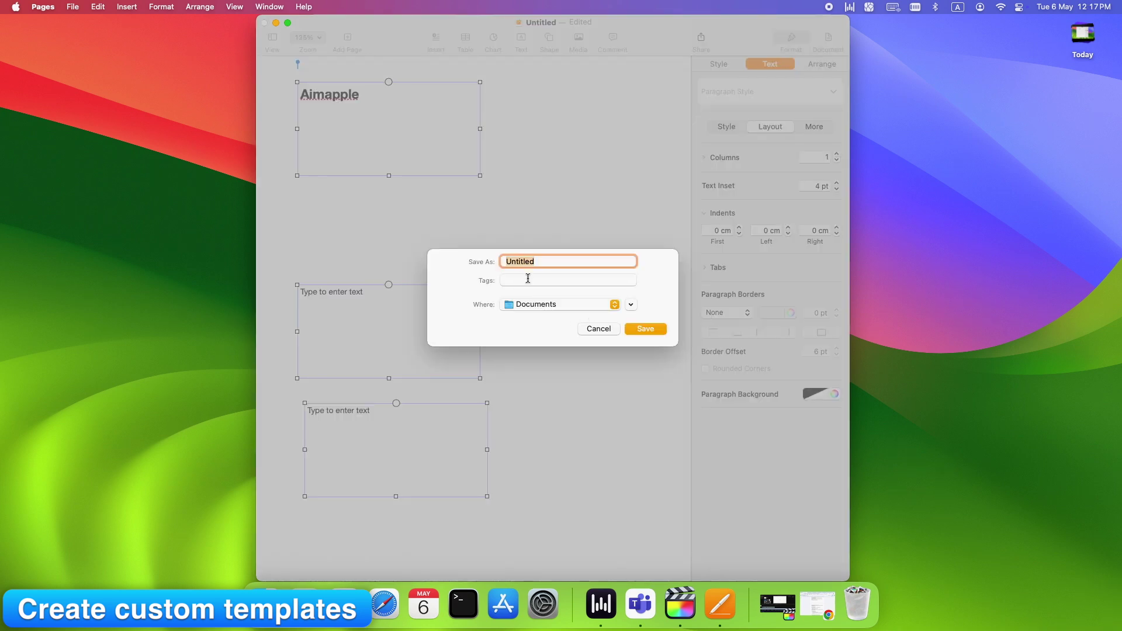
type("Aima")
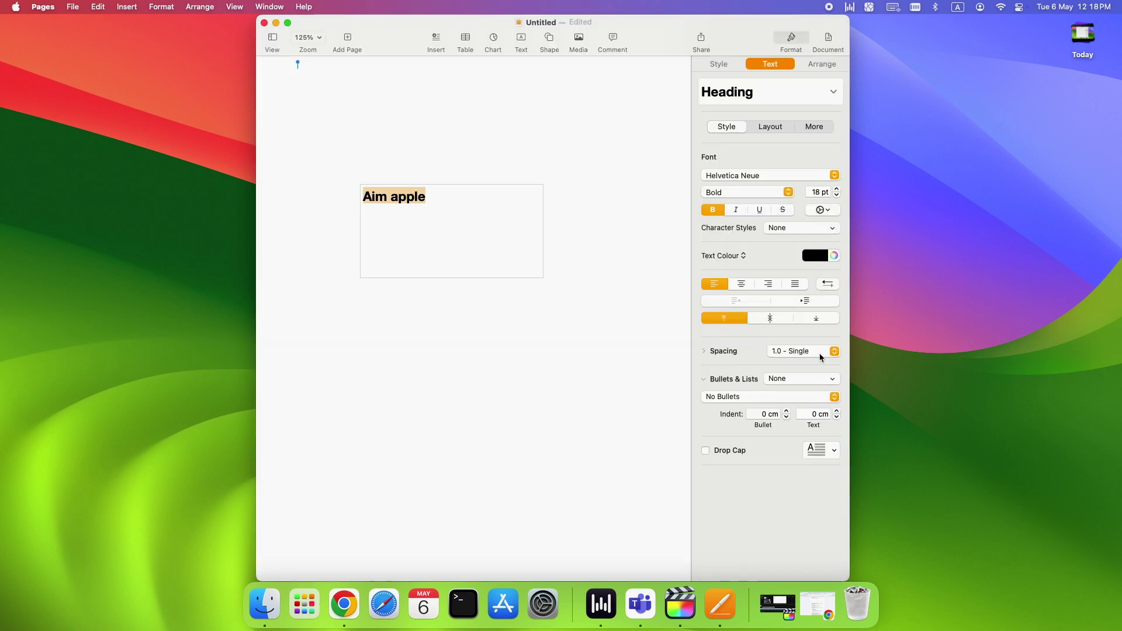
- Try 1.2 and 2.0 - Double line spacing on the Aim apple heading, restore 1.0 - Single, and expand the spacing options
left_click(837, 353)
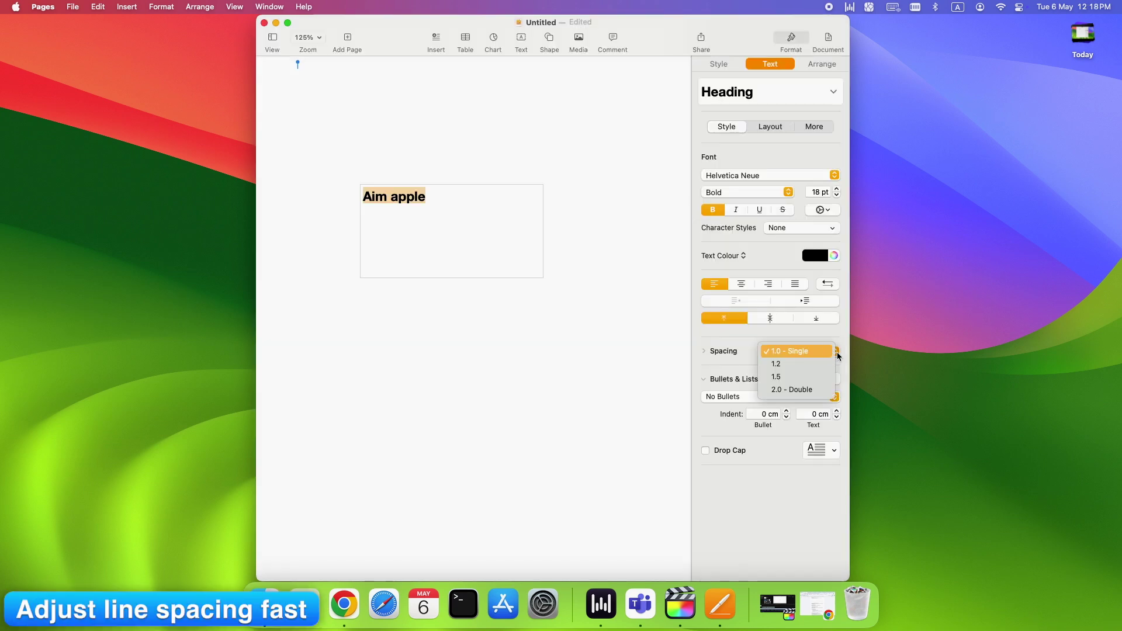
left_click(786, 366)
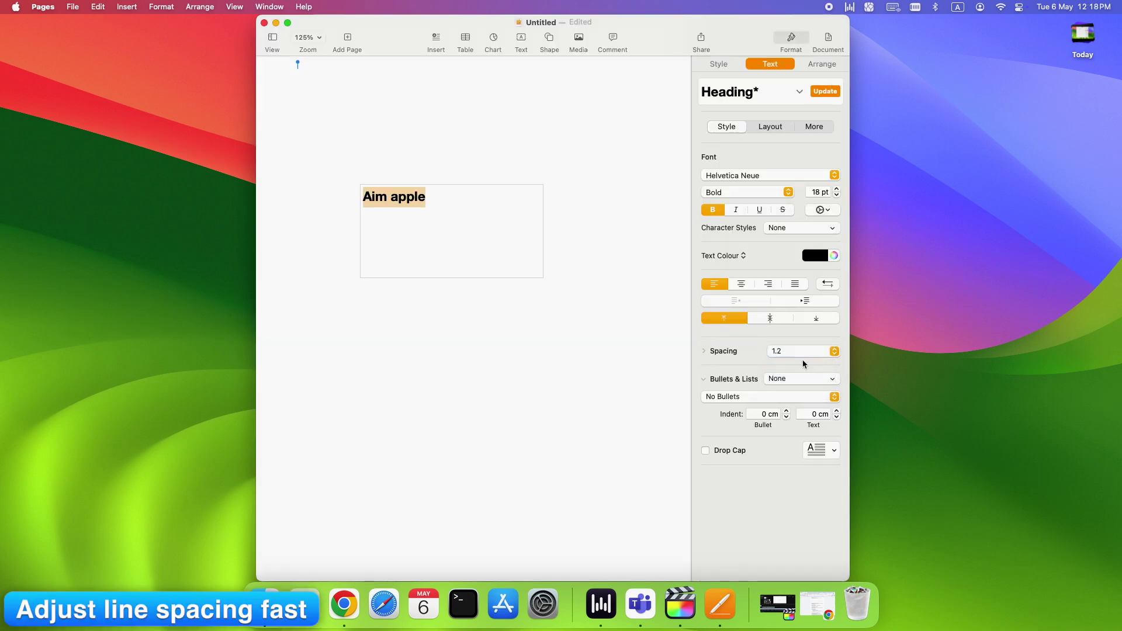
left_click(827, 354)
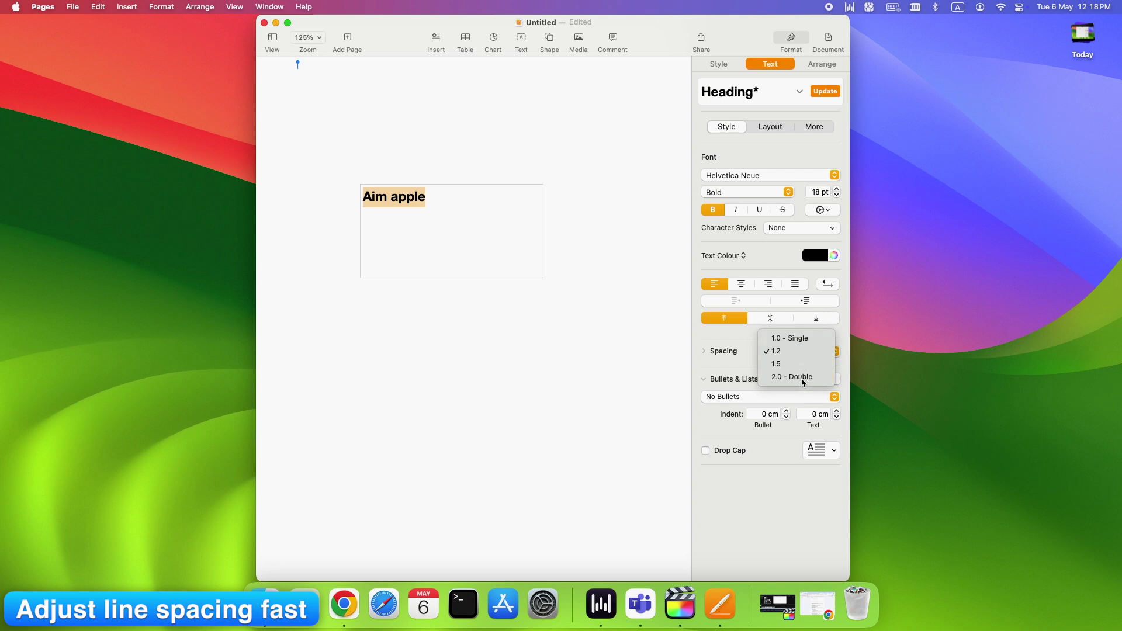
left_click(801, 377)
left_click(831, 354)
left_click(795, 309)
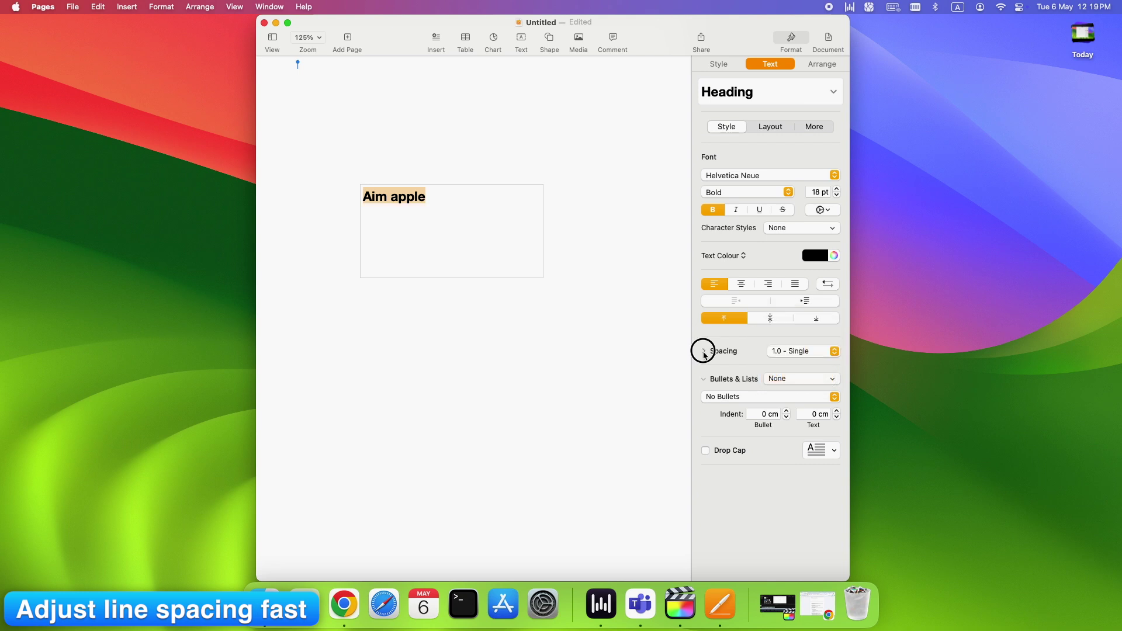
left_click(704, 351)
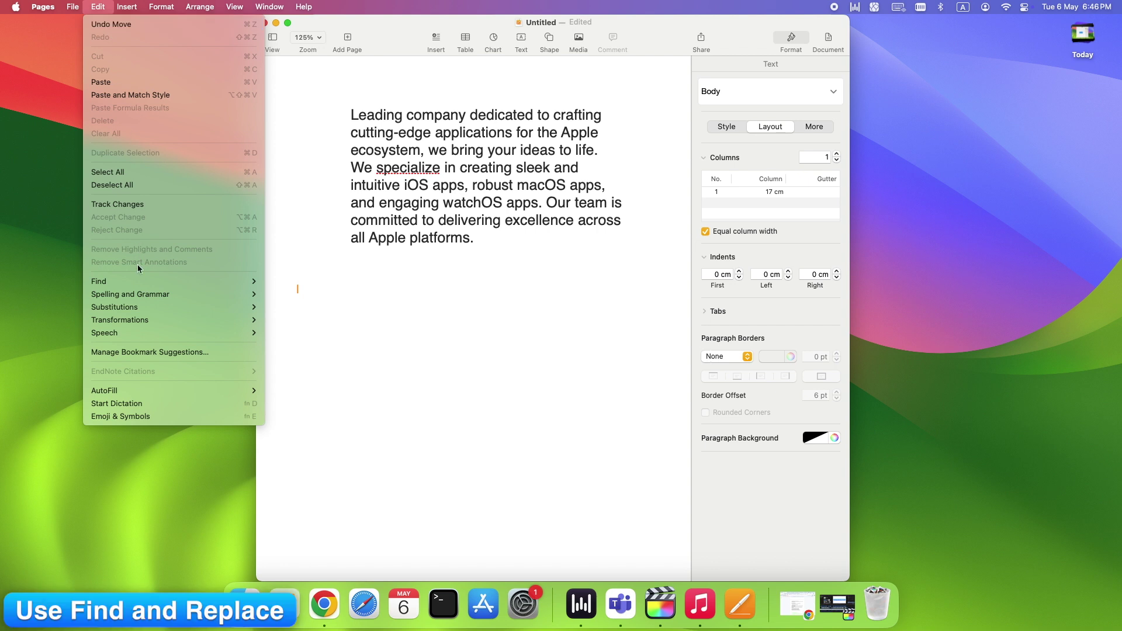
- Find the word "apple" in the document with Find & Replace, and close the search window
mouse_move(140, 285)
left_click(351, 281)
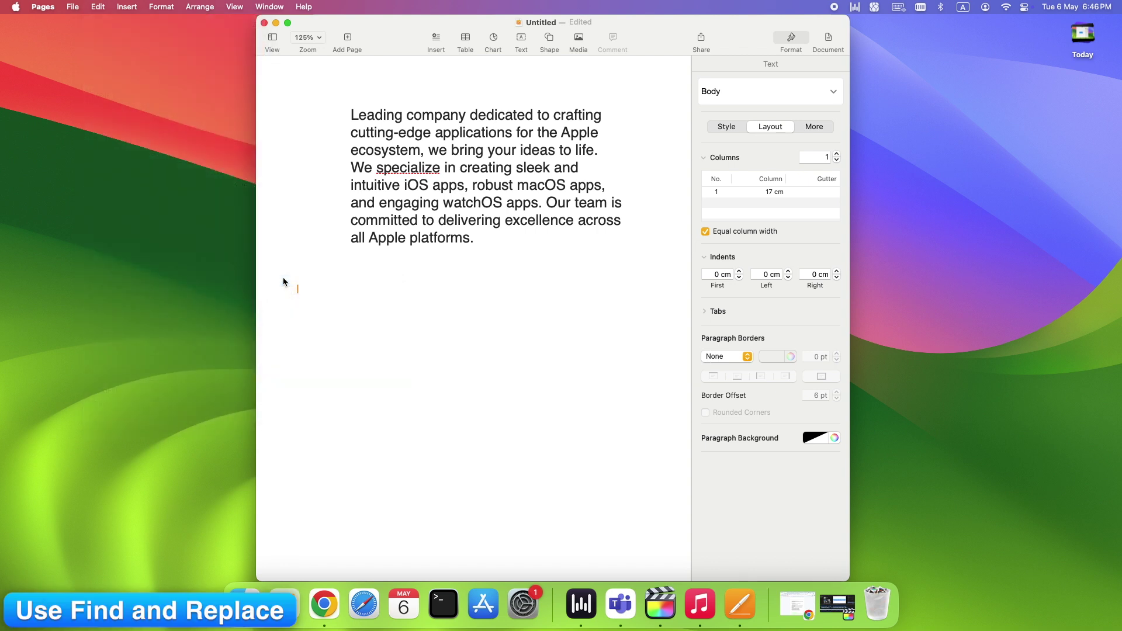
type("apple")
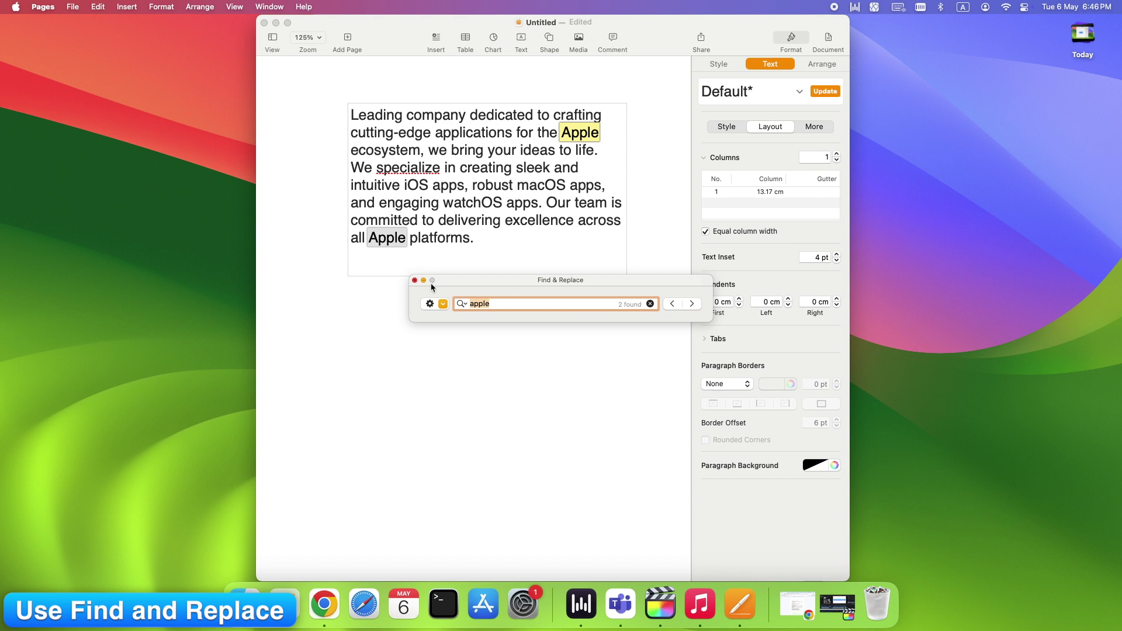
left_click(414, 280)
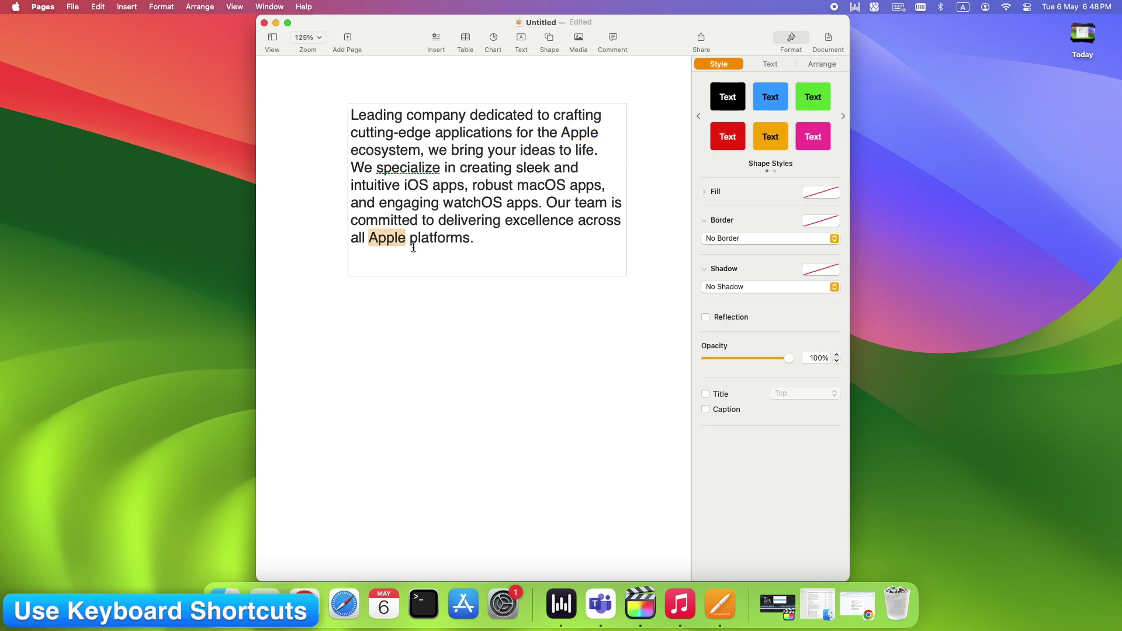
- Make the word Apple bold in the paragraph's last line and italic in its second line
key("super+b")
left_click(414, 247)
double_click(587, 132)
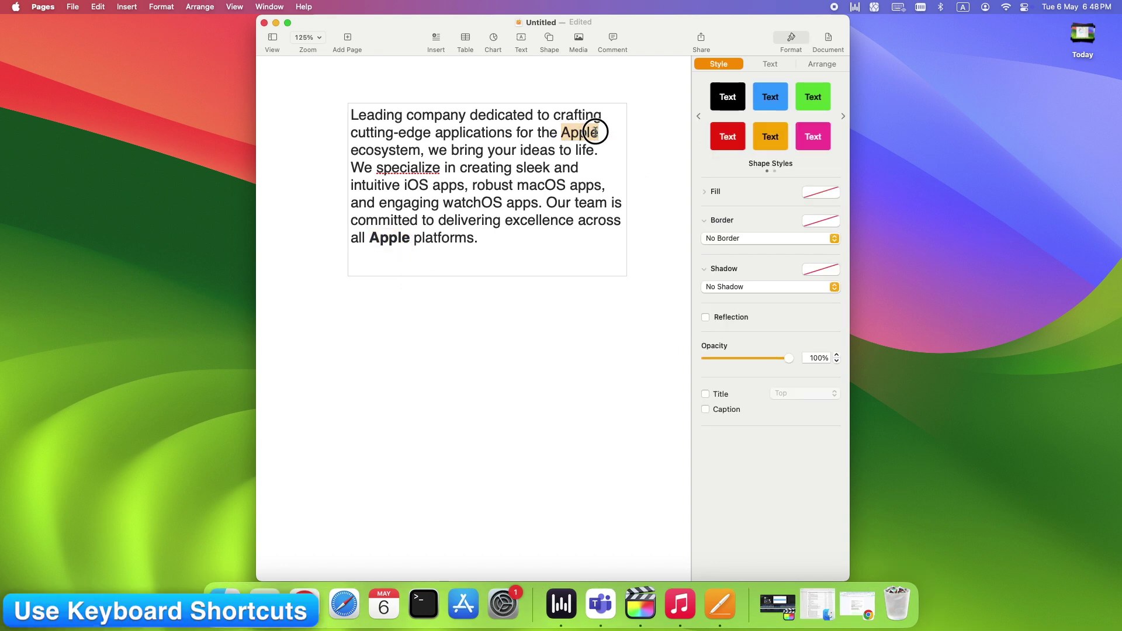
key("super+i")
left_click(578, 141)
- Underline the word iOS in the paragraph
left_click_drag(404, 185, 429, 186)
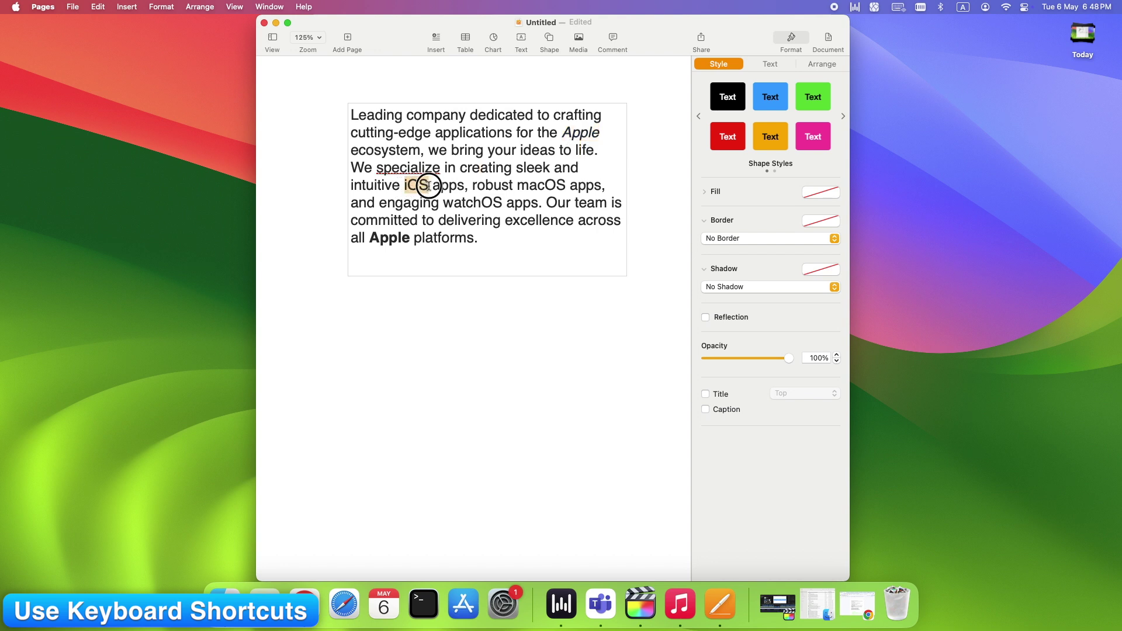
key("super+u")
left_click(449, 185)
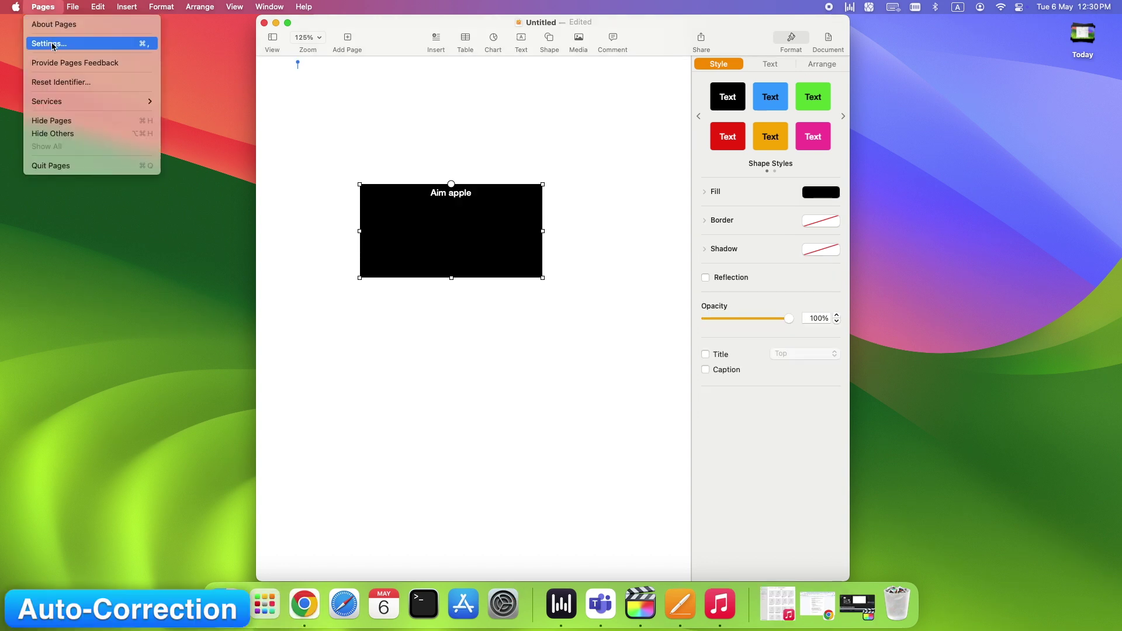
- Open the application's settings to view the auto-correction options
left_click(47, 45)
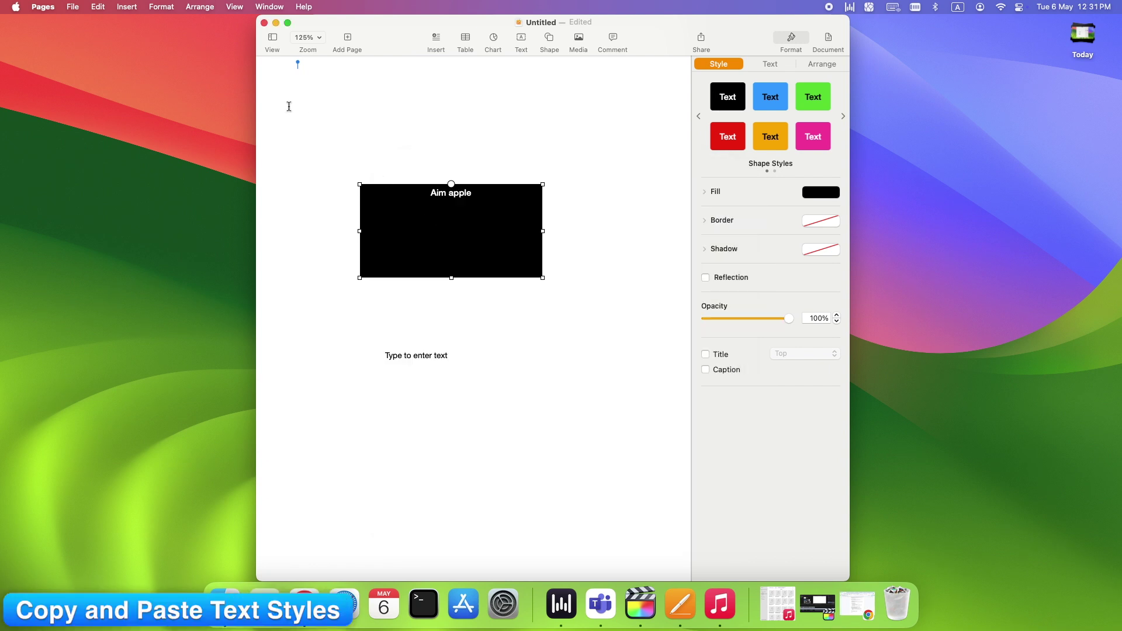
- Copy the style of the black Aim apple text box and paste it onto the empty placeholder text box
left_click(164, 6)
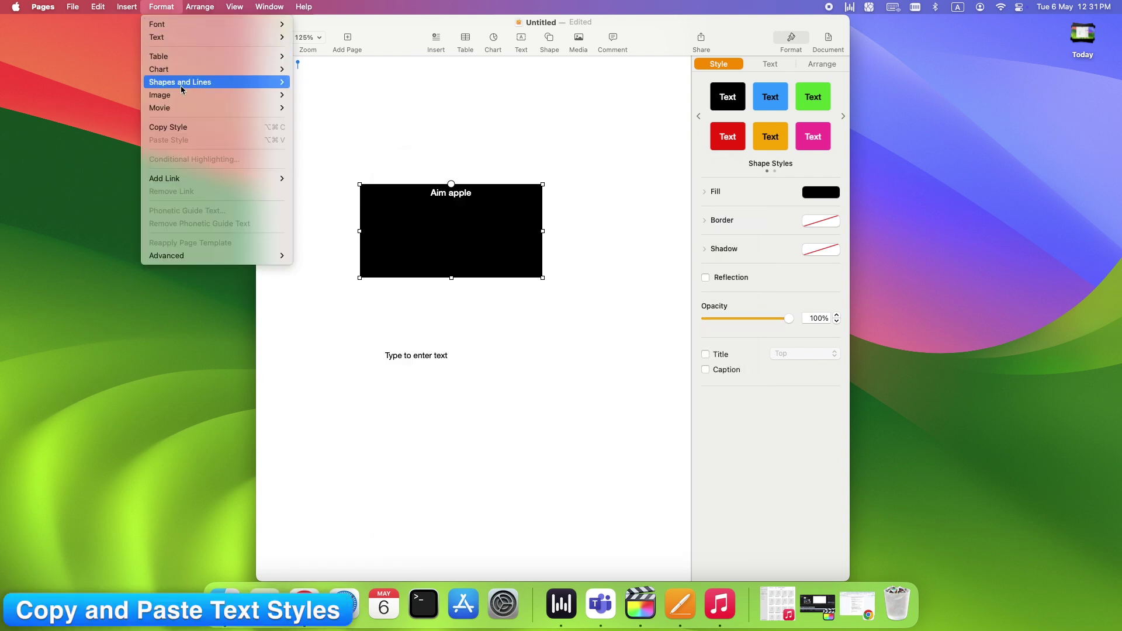
left_click(177, 132)
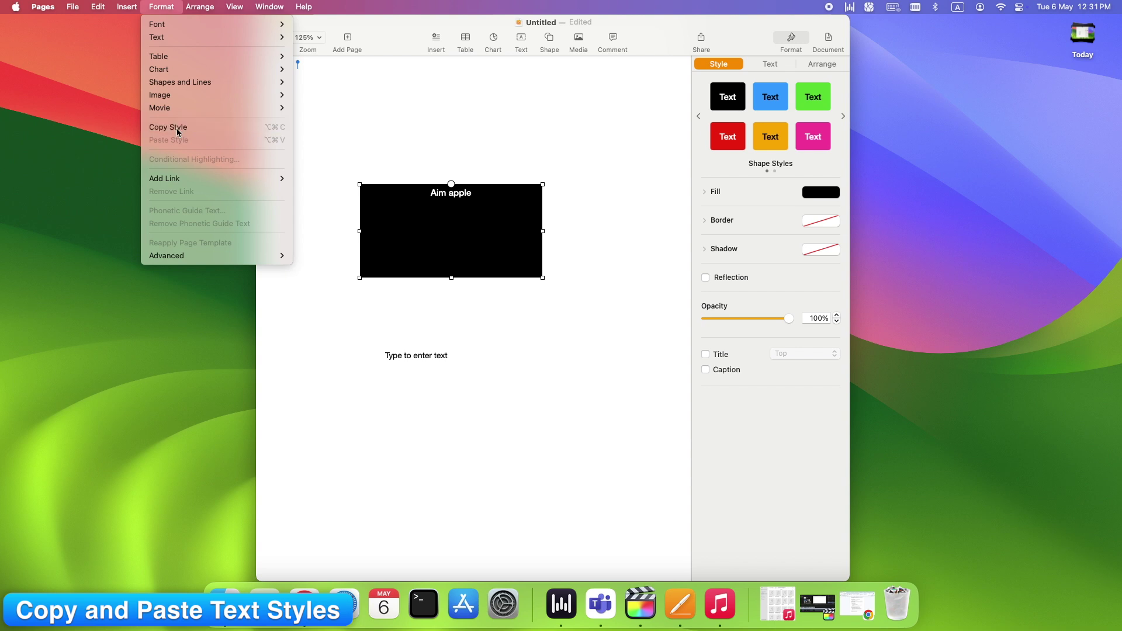
left_click(453, 398)
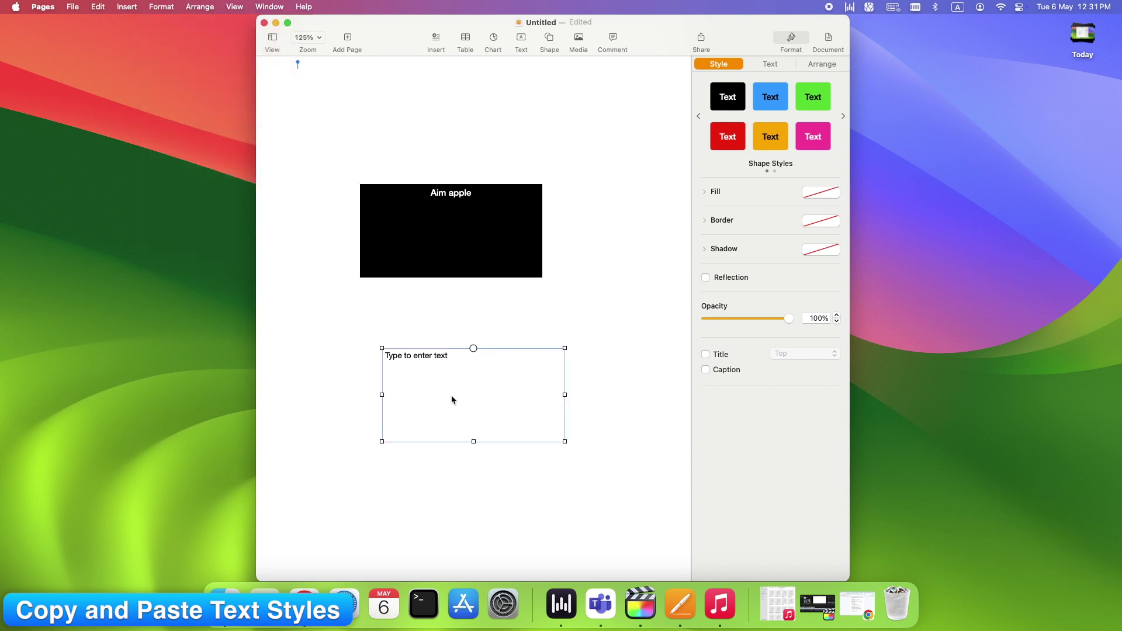
left_click(156, 8)
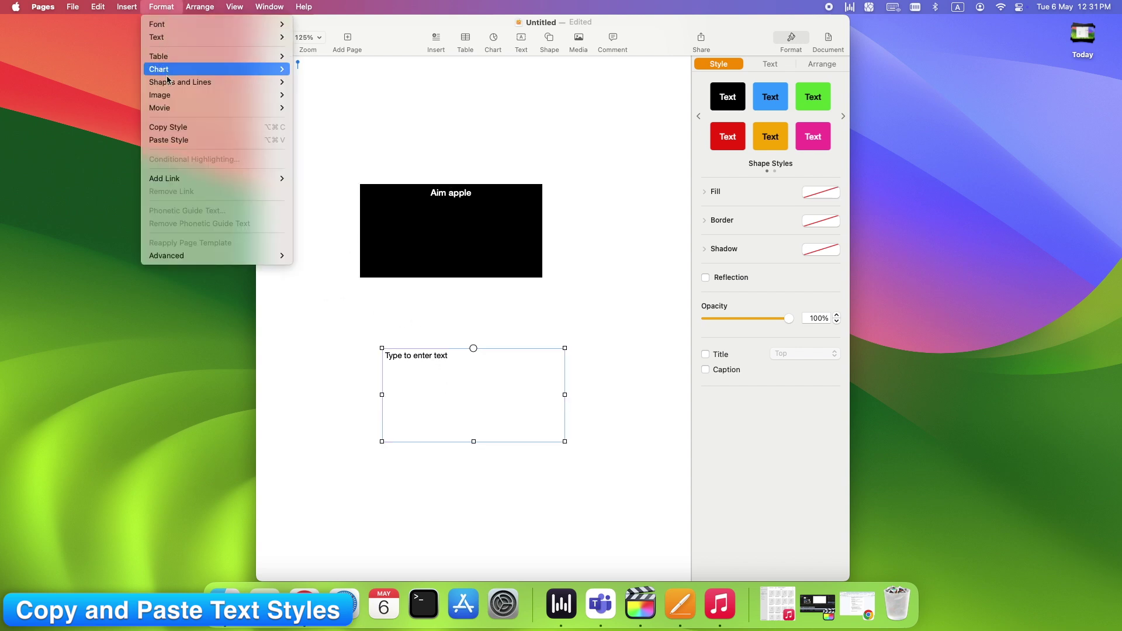
left_click(168, 140)
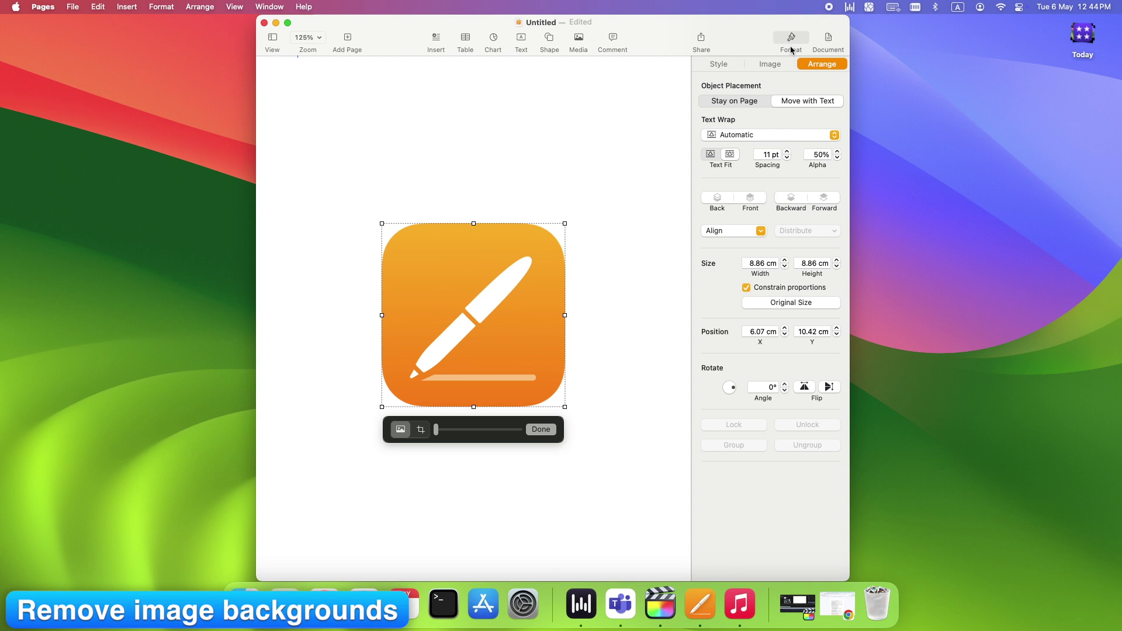
- Show the orange icon image's editing and arrangement options and increase its height by one increment
left_click(770, 64)
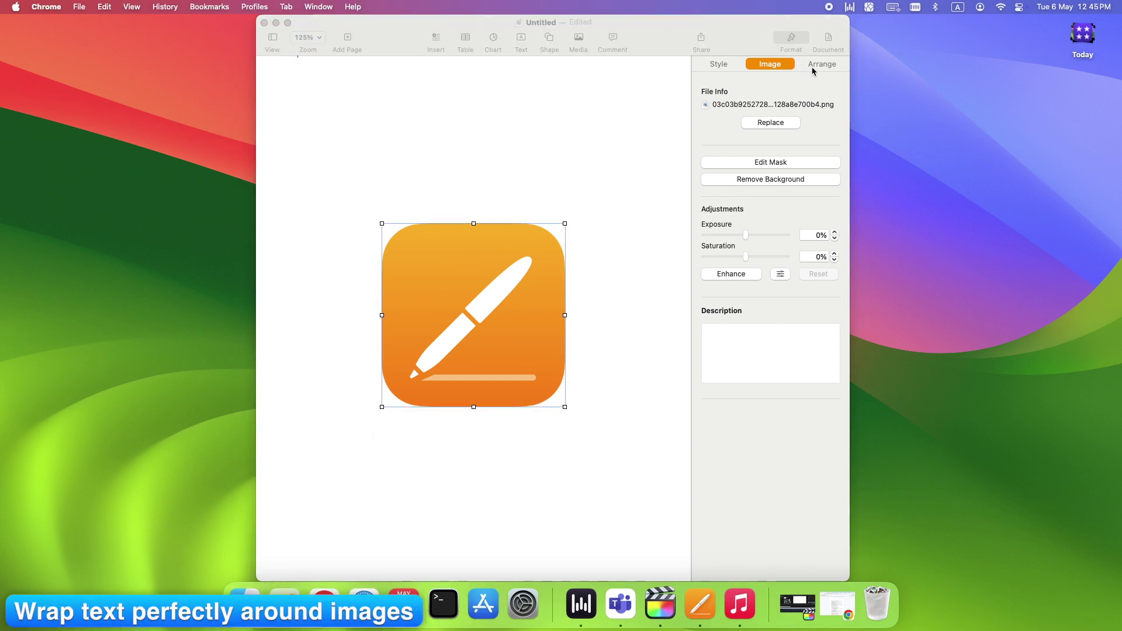
left_click(819, 68)
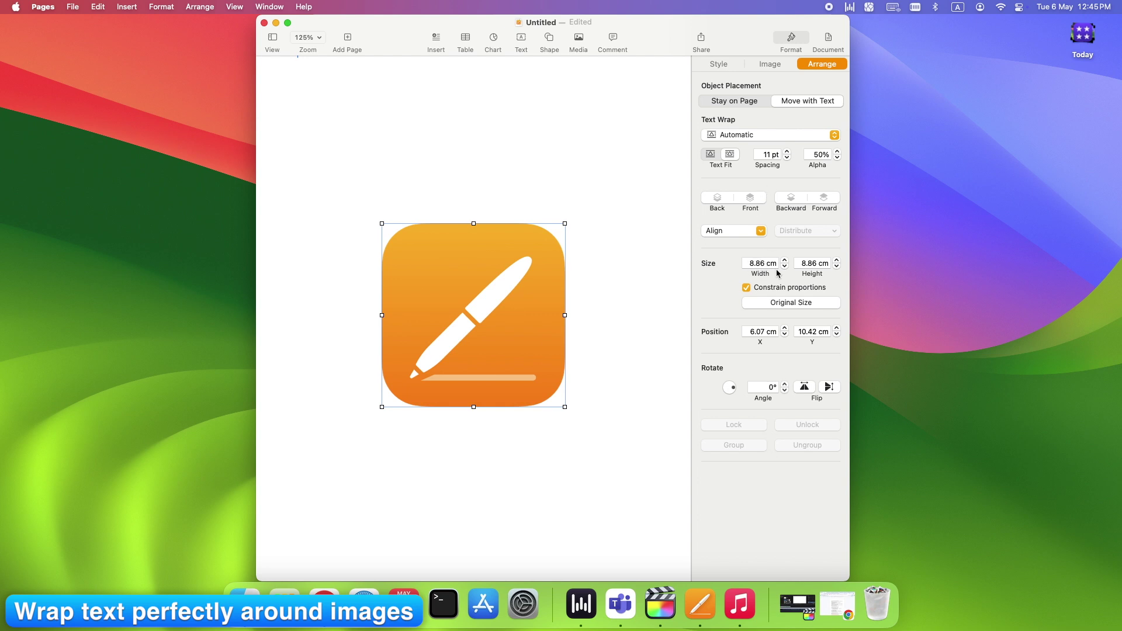
left_click(809, 264)
left_click(836, 261)
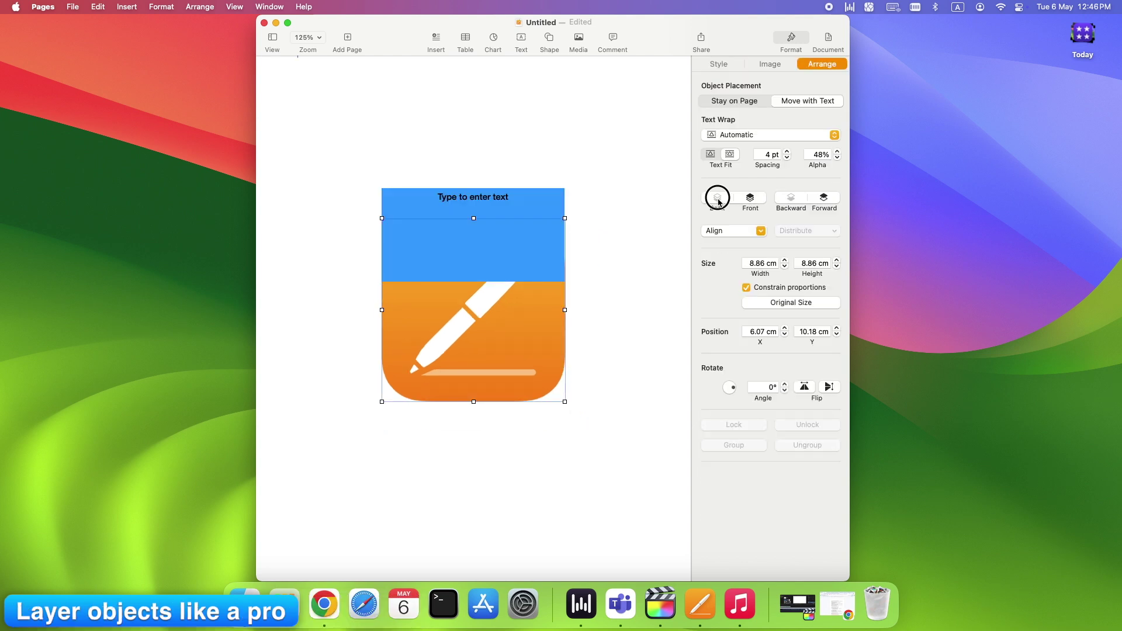
- Bring the icon image to the front of the blue text box, send it to the back, and move it forward again
left_click(749, 202)
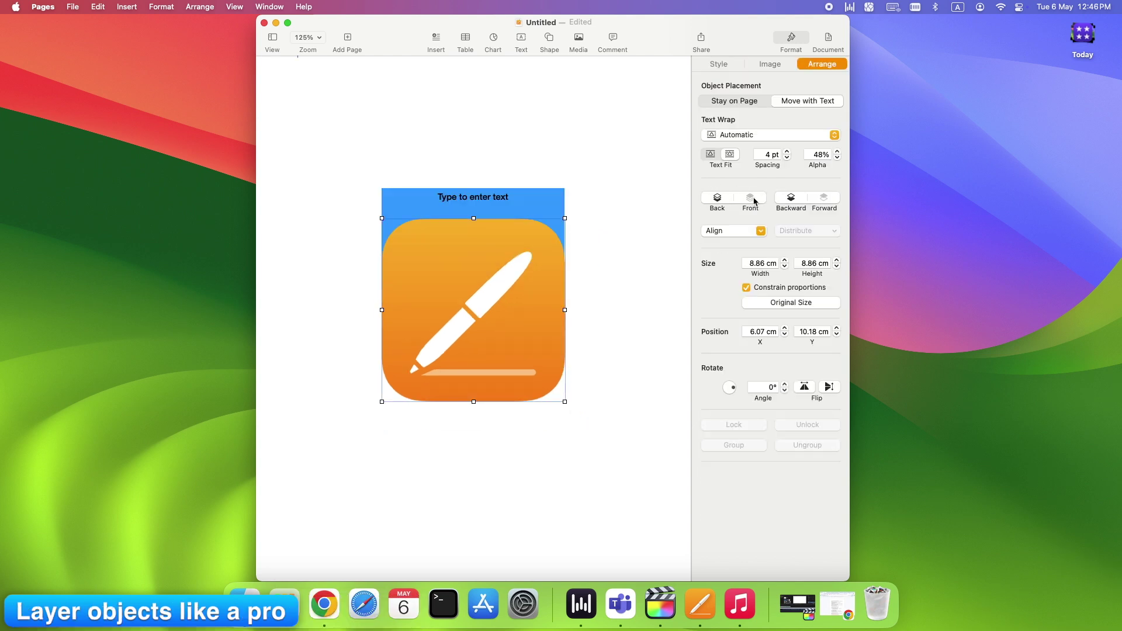
left_click(720, 200)
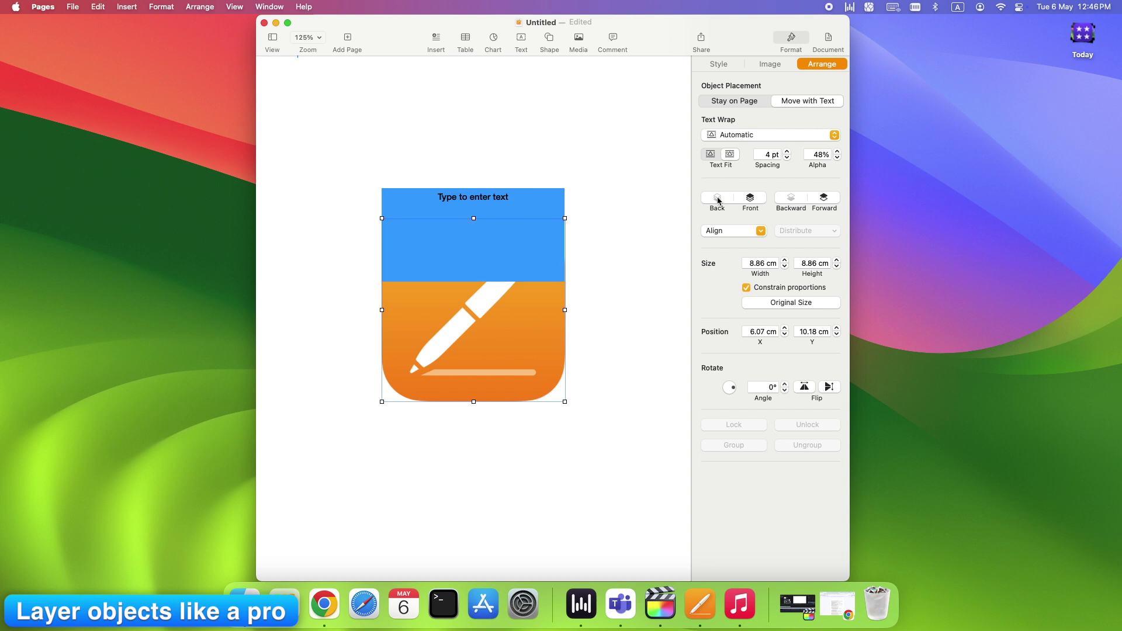
left_click(825, 202)
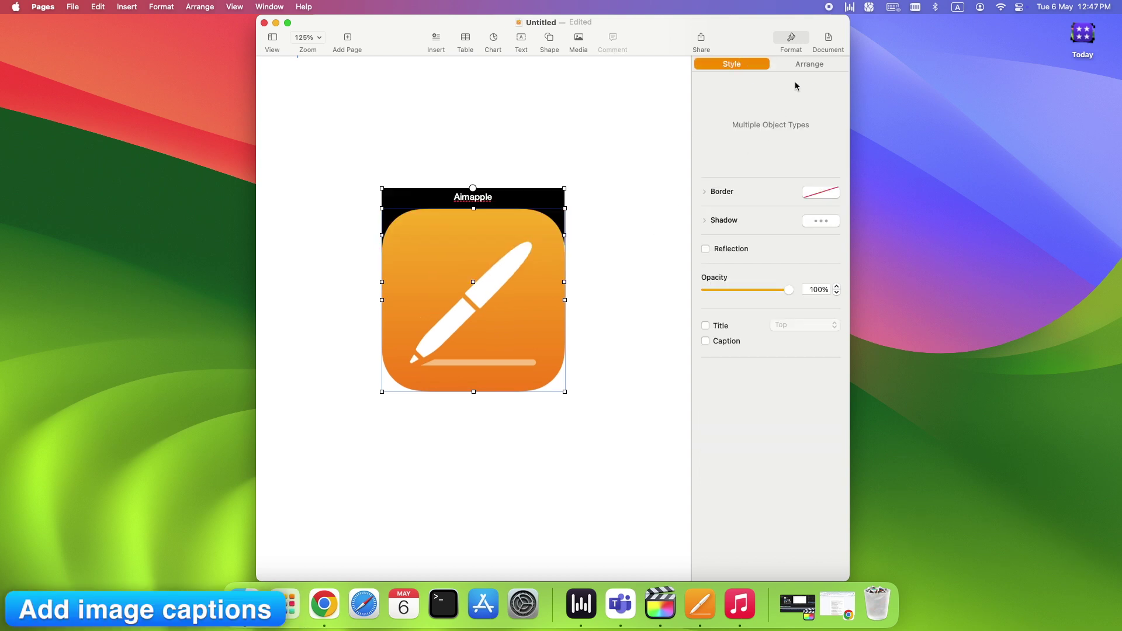
- Group the icon image with the black Aimapple text box and move the group to about X 6.47 cm, Y 7.71 cm
left_click(811, 65)
left_click(735, 426)
left_click(490, 440)
left_click(471, 300)
left_click_drag(471, 300, 480, 279)
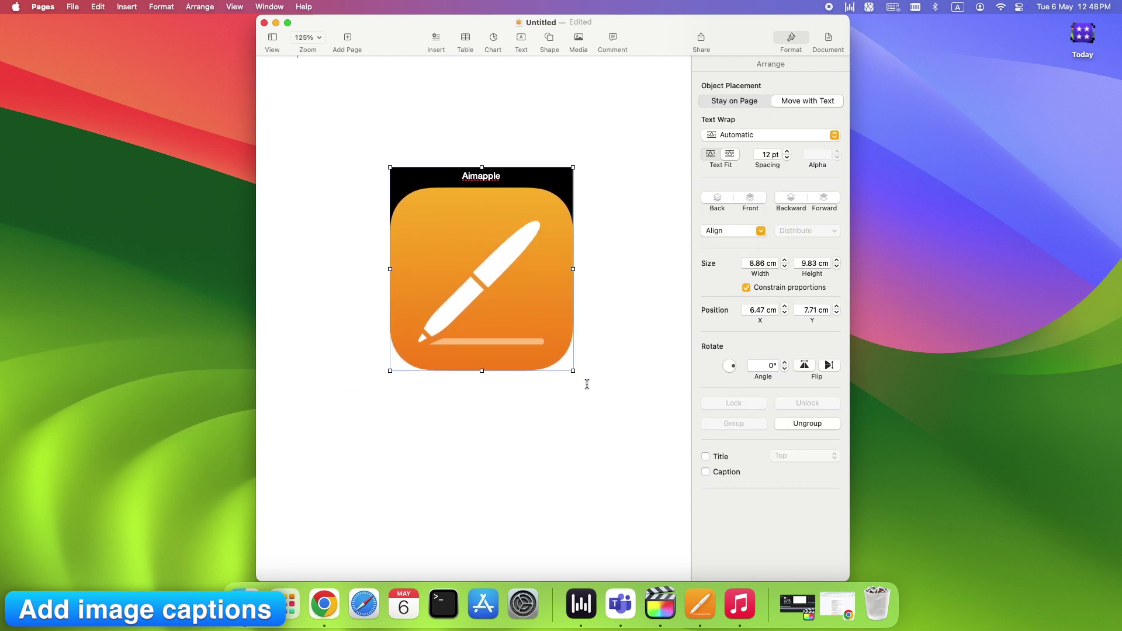
- Resize the icon and text box group to about 7.63 by 8.46 cm, add a bookmark link to it and open its bookmark choices
left_click_drag(573, 370, 629, 363)
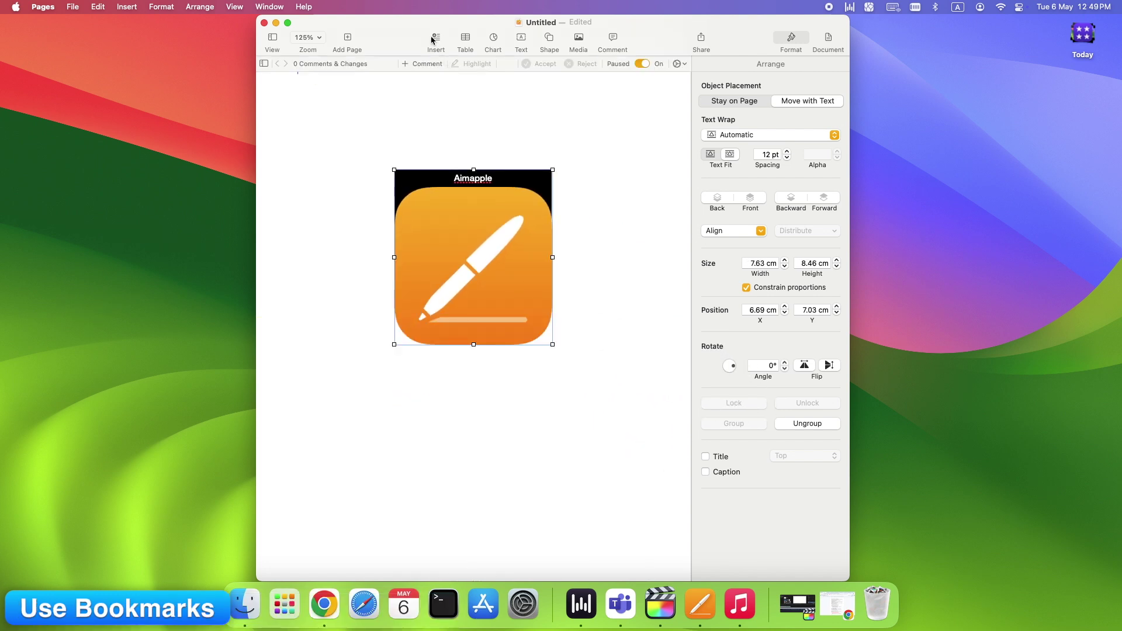
left_click(436, 39)
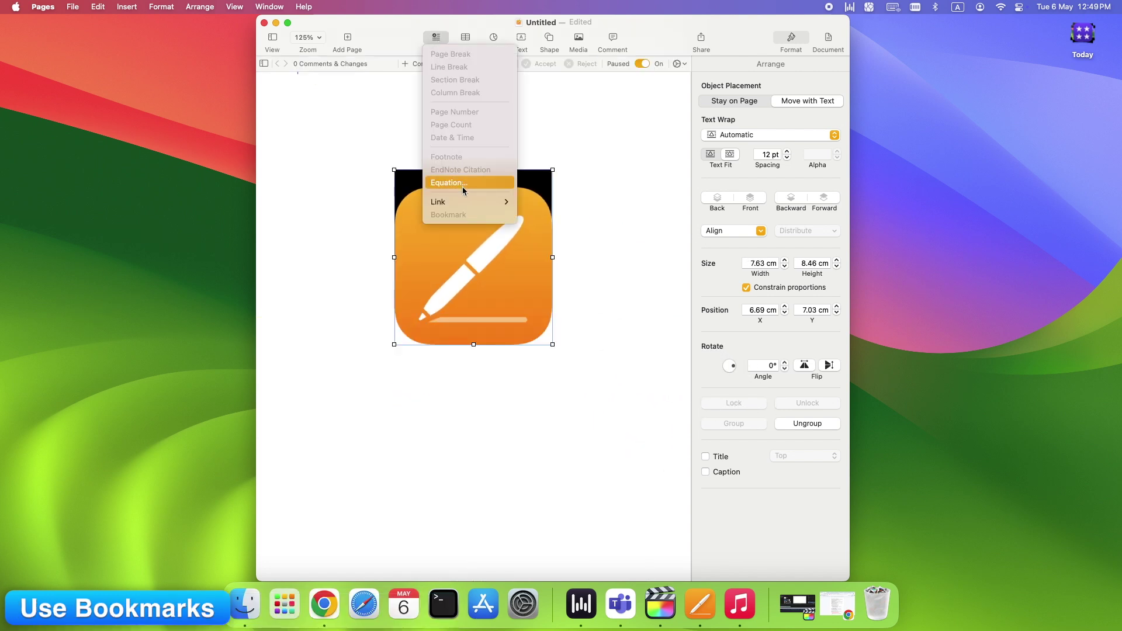
mouse_move(464, 202)
left_click(552, 240)
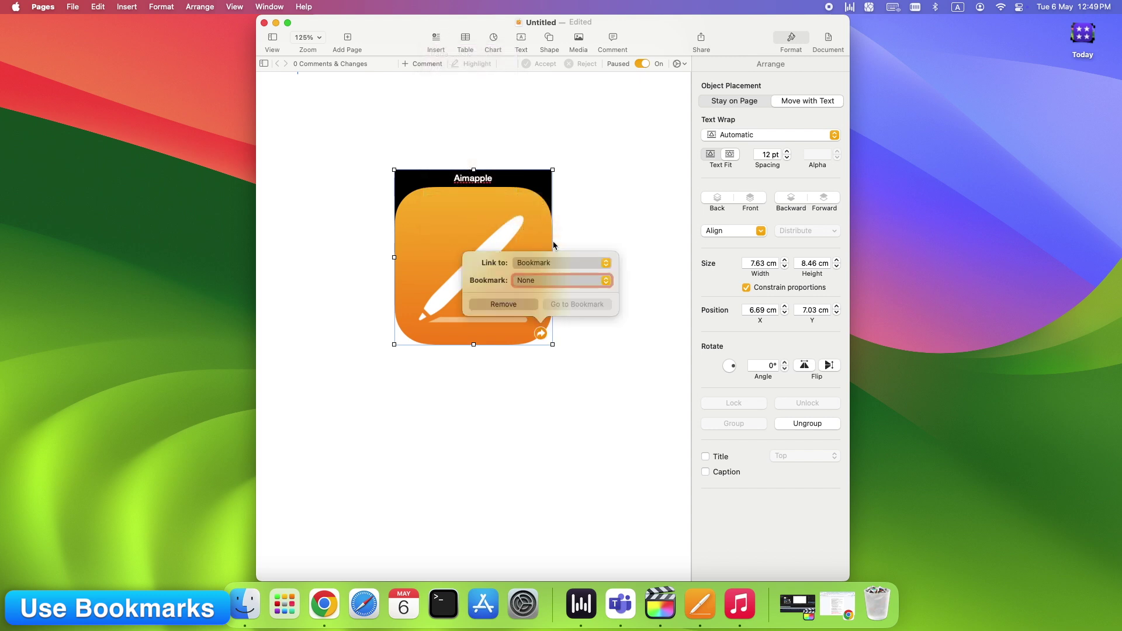
left_click(604, 281)
left_click(566, 302)
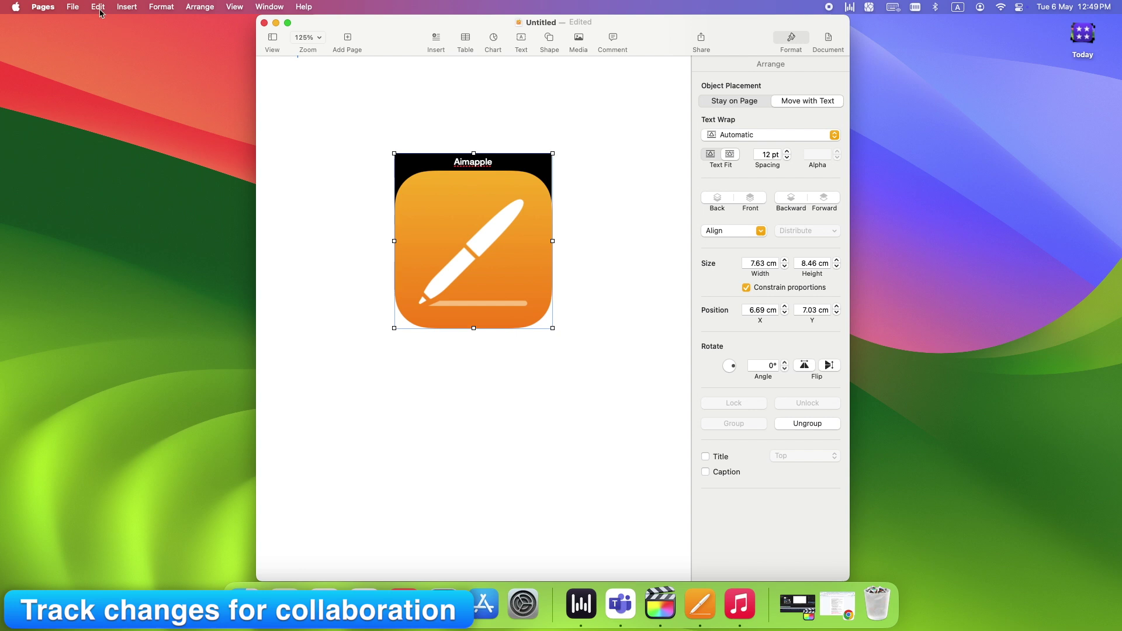
- Turn on change tracking for the document
left_click(99, 8)
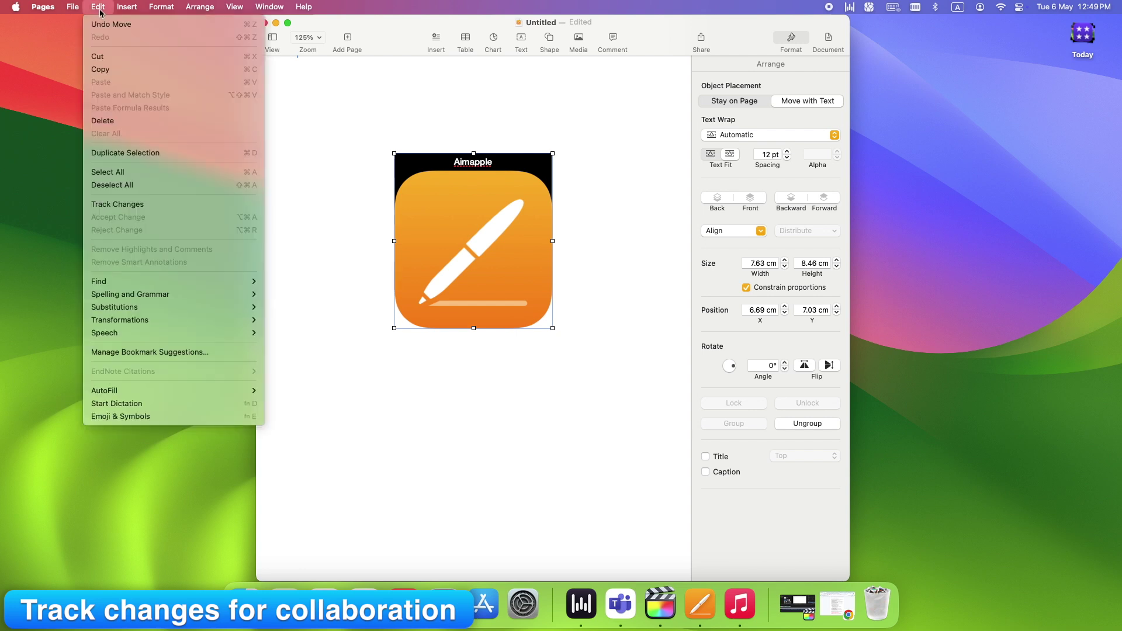
left_click(138, 206)
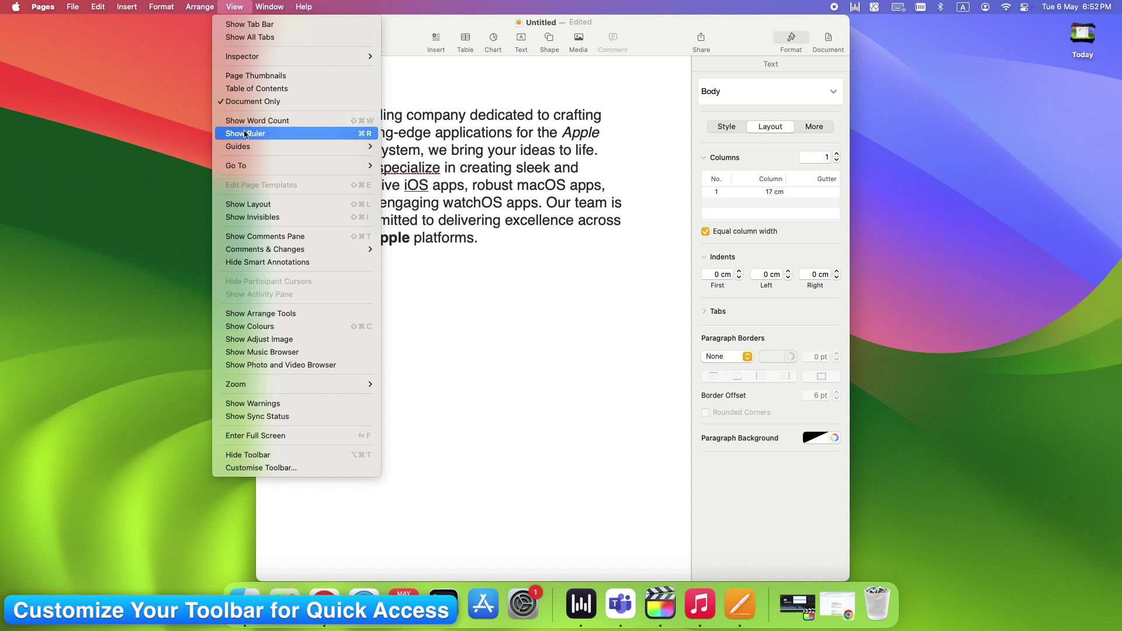
left_click(260, 326)
left_click(239, 7)
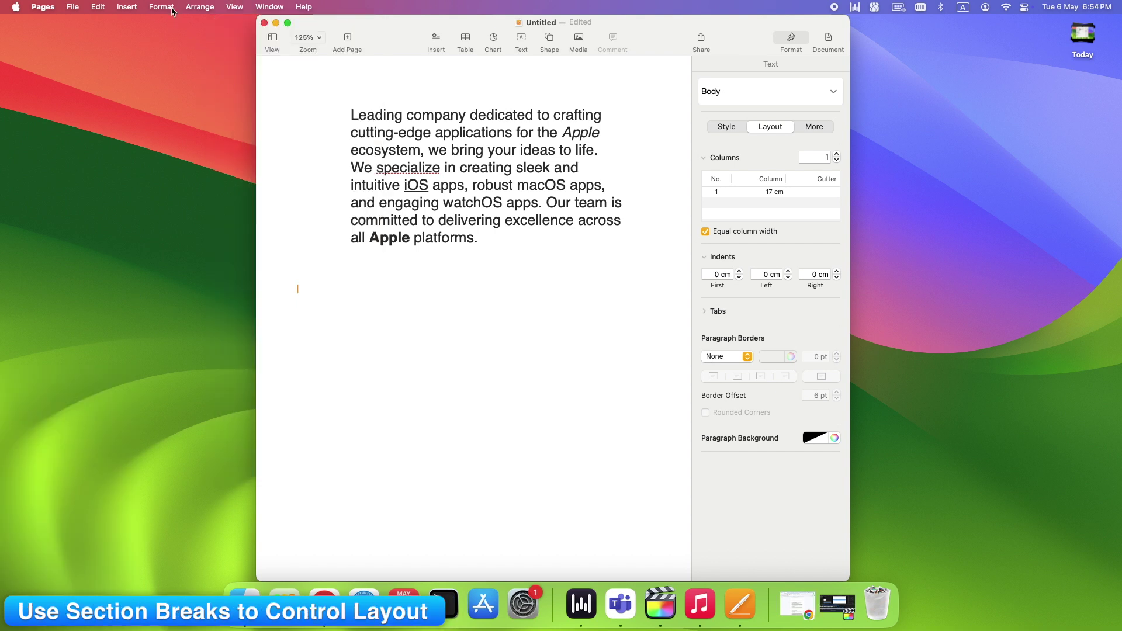
- Insert a section break at the cursor below the company description and check the resulting page layout
left_click(130, 9)
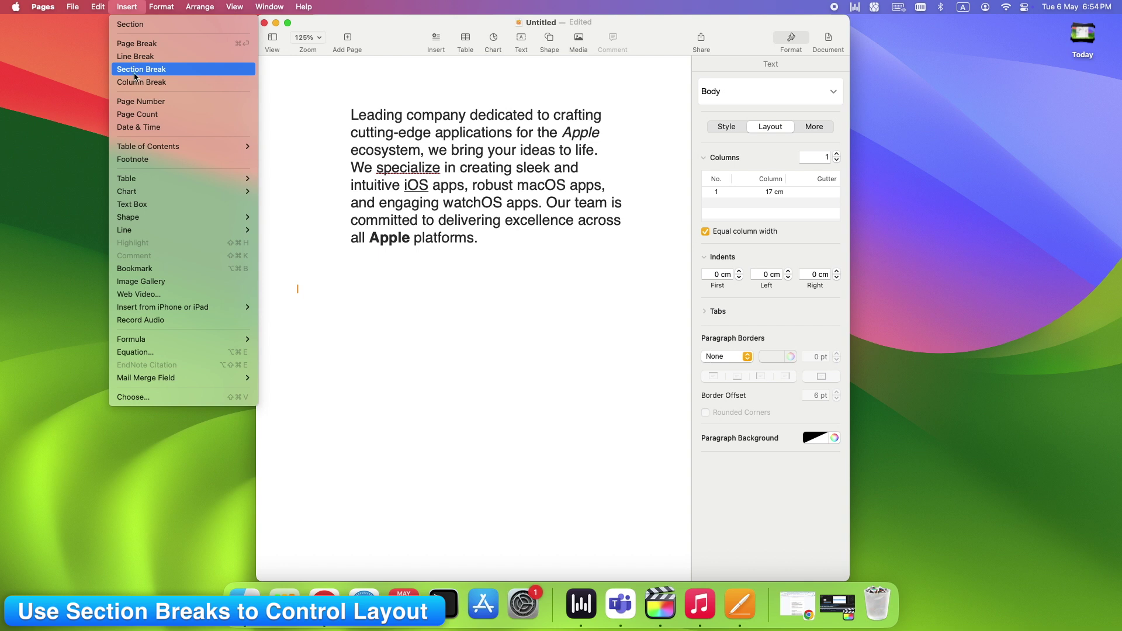
left_click(155, 75)
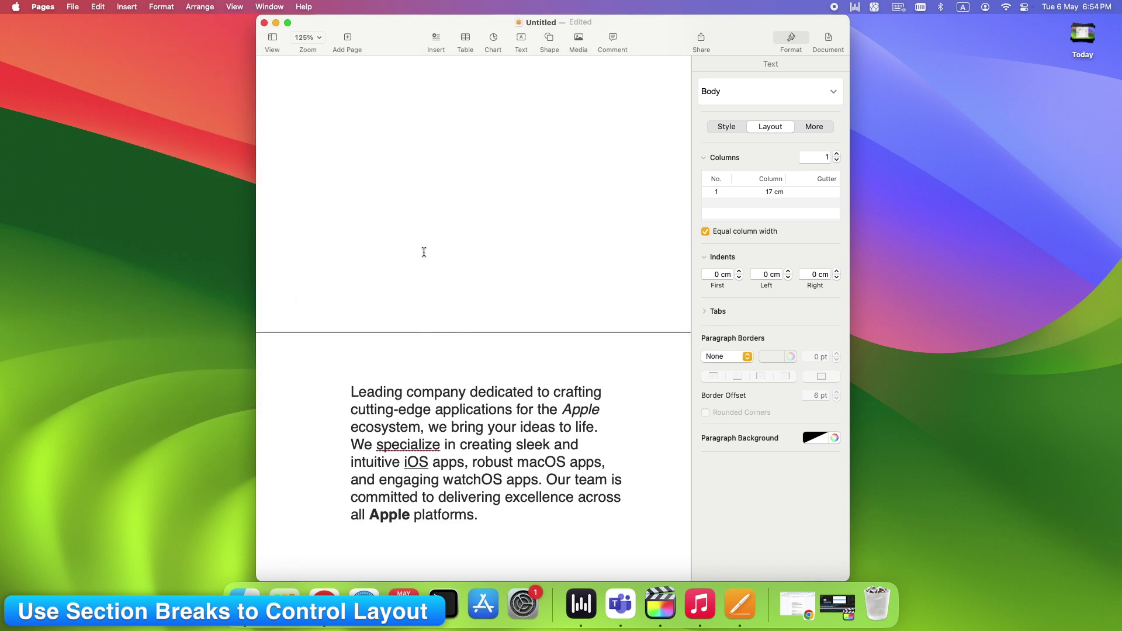
scroll(422, 246, "up", 5)
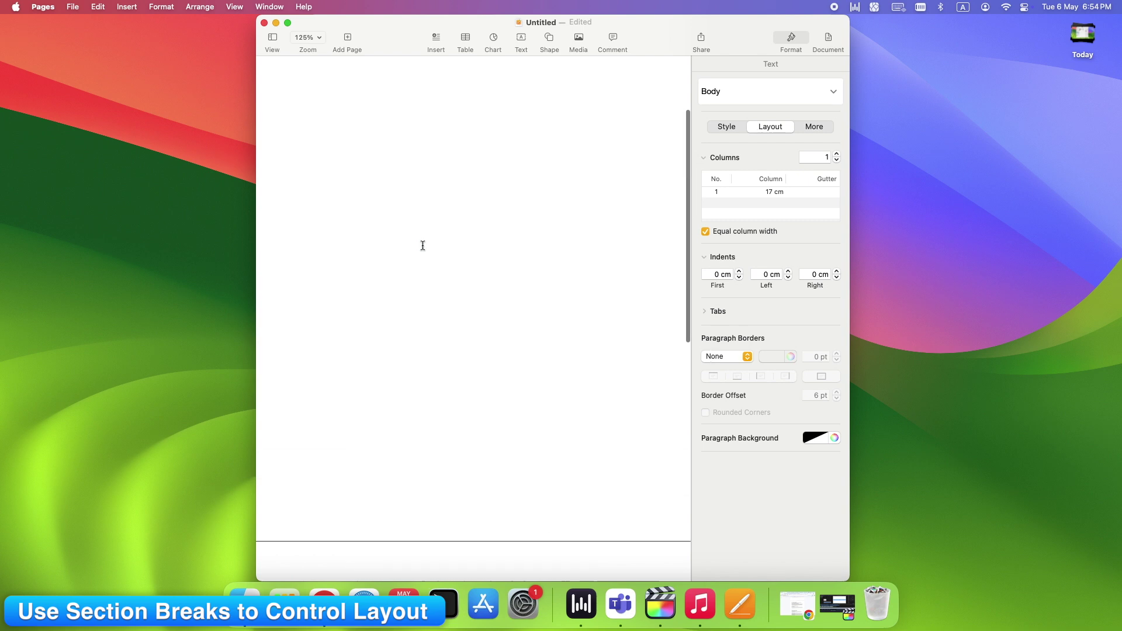
scroll(422, 245, "down", 5)
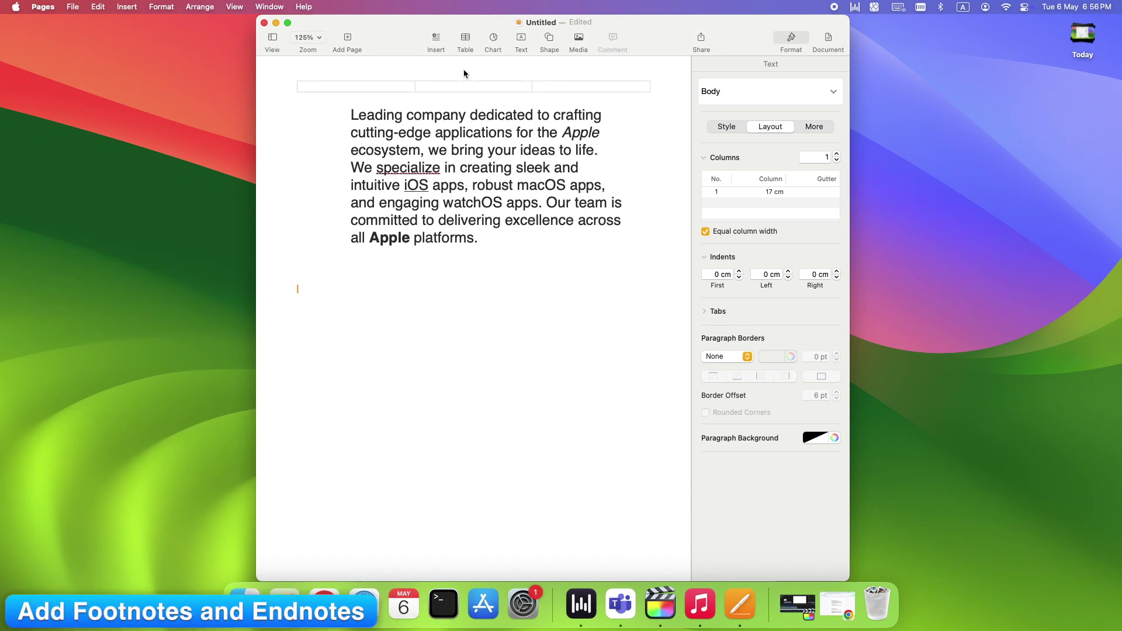
- Insert a footnote at the cursor below the company description with the text "aimapple documents"
left_click(436, 42)
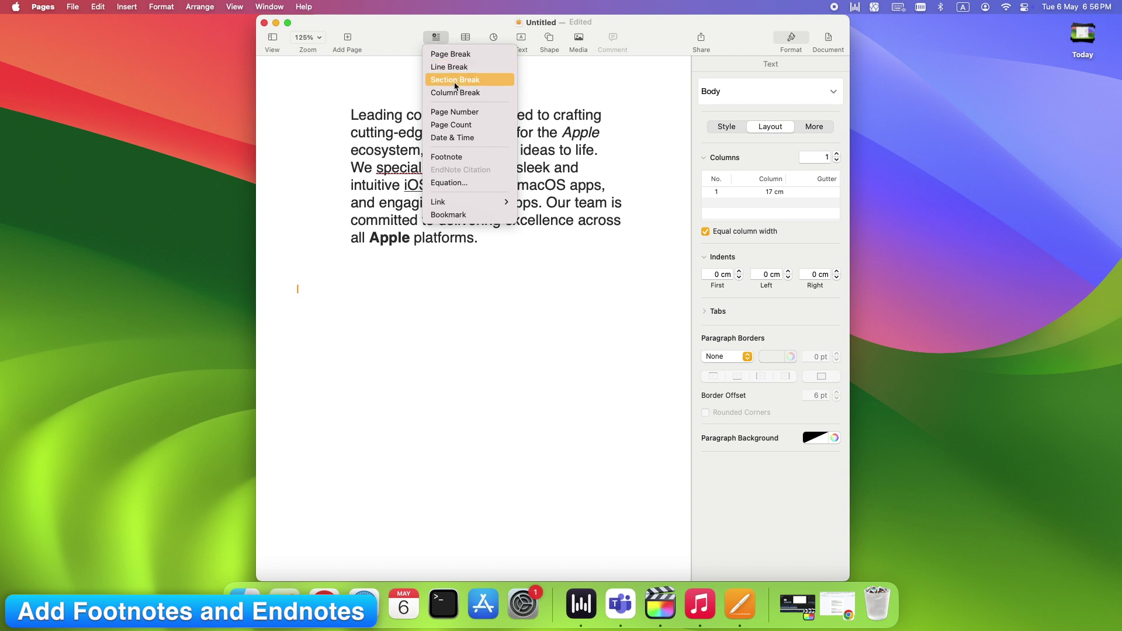
left_click(445, 157)
type("aimapple document")
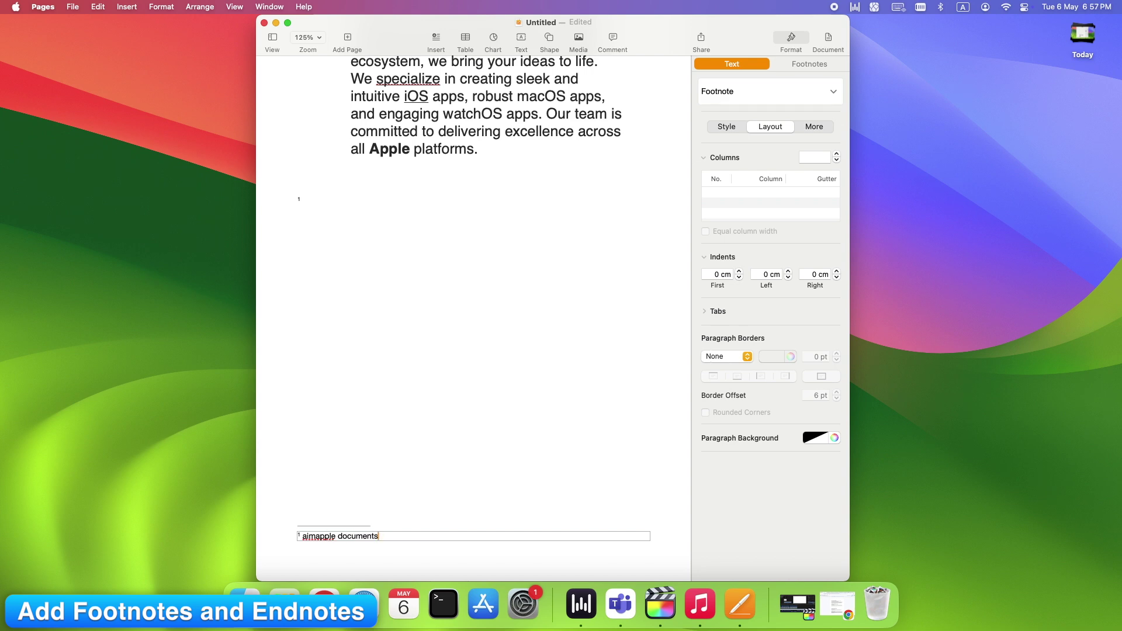
type("s")
key("Return")
key("BackSpace")
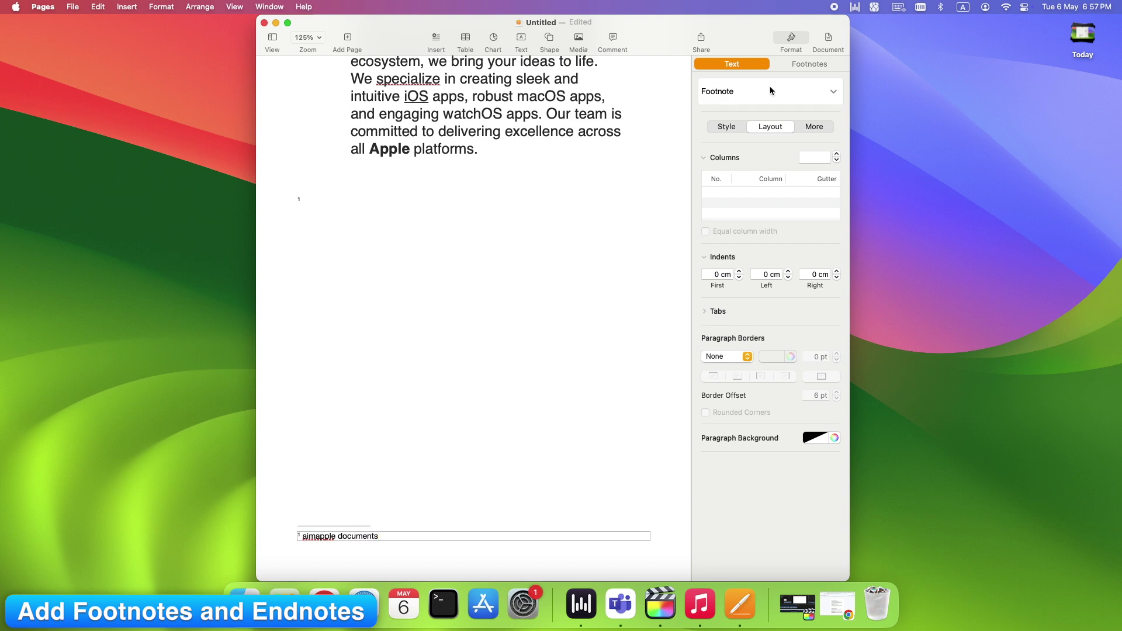